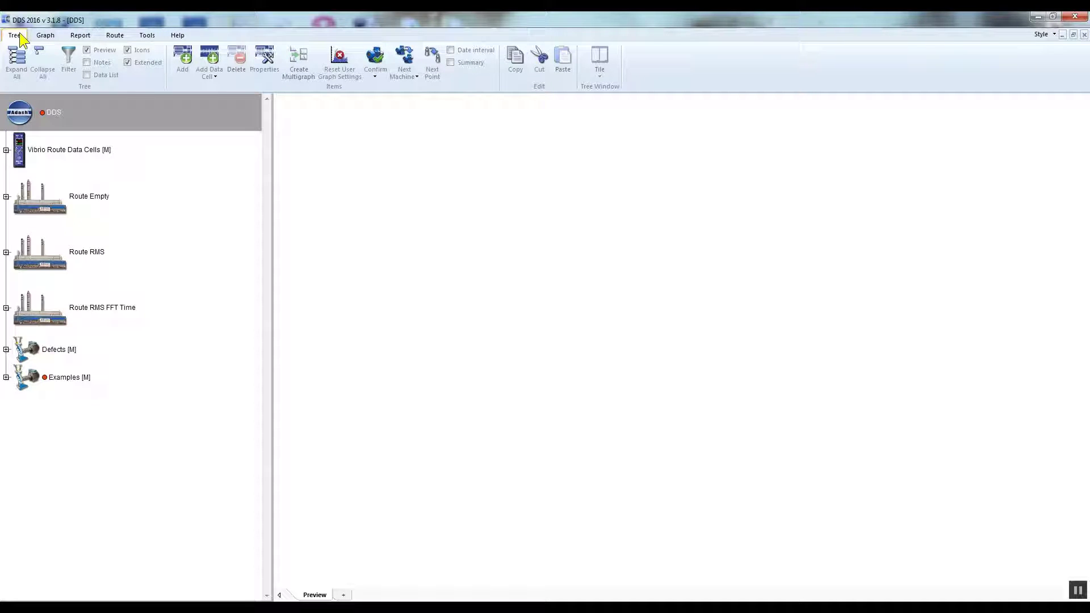
click(54, 38)
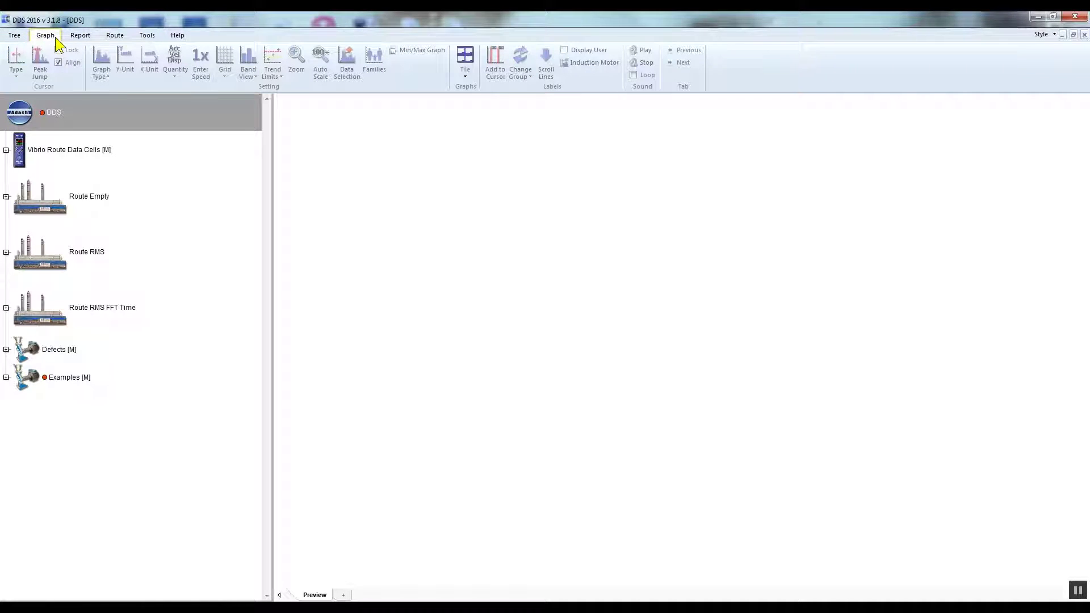
click(82, 35)
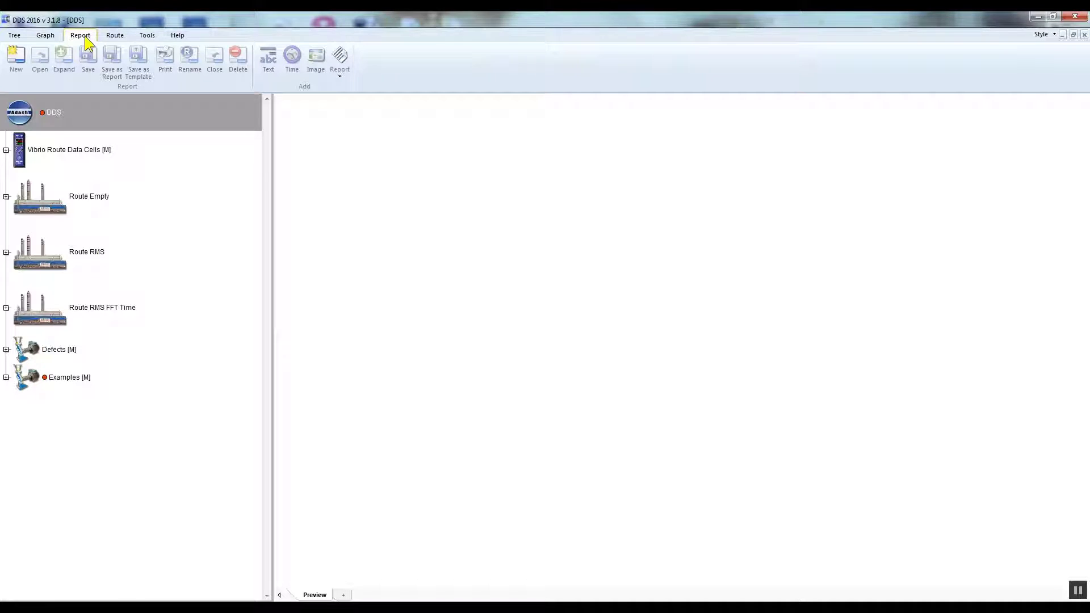
Open the global settings and check which application languages are available.
click(155, 36)
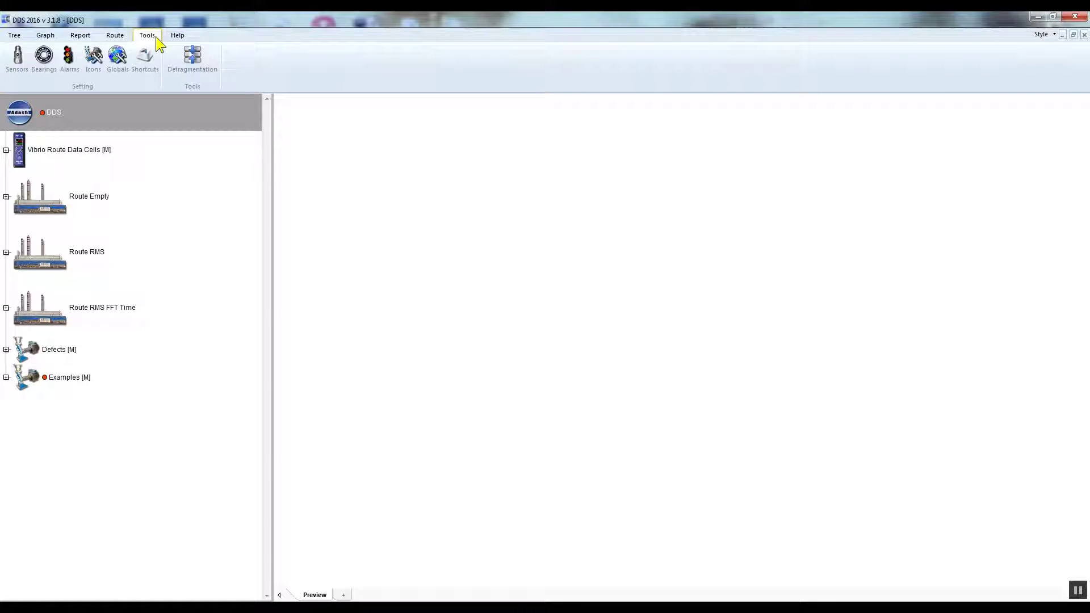
click(120, 62)
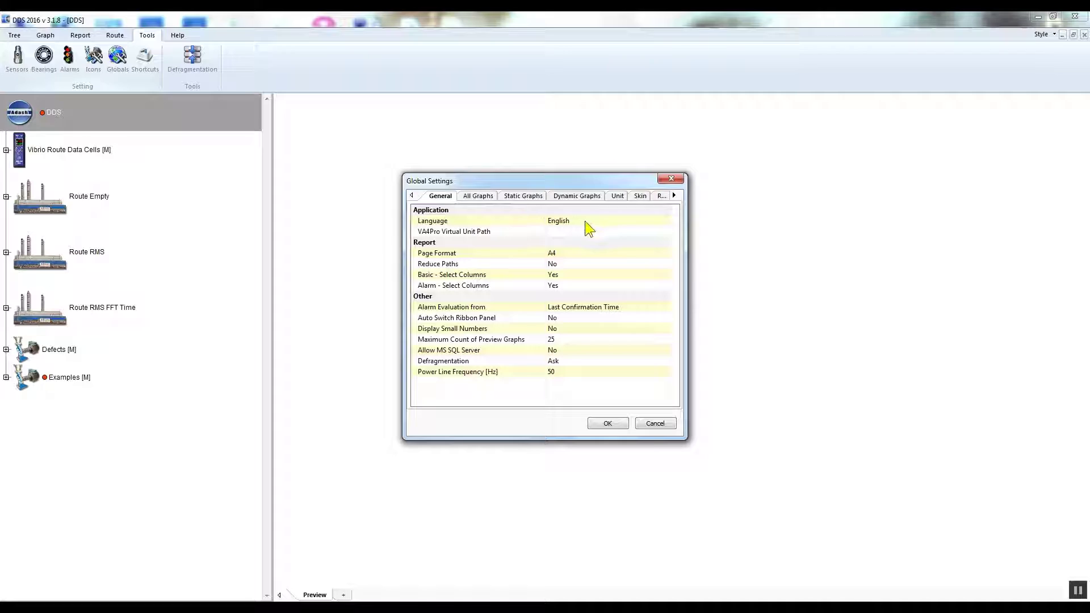
click(602, 222)
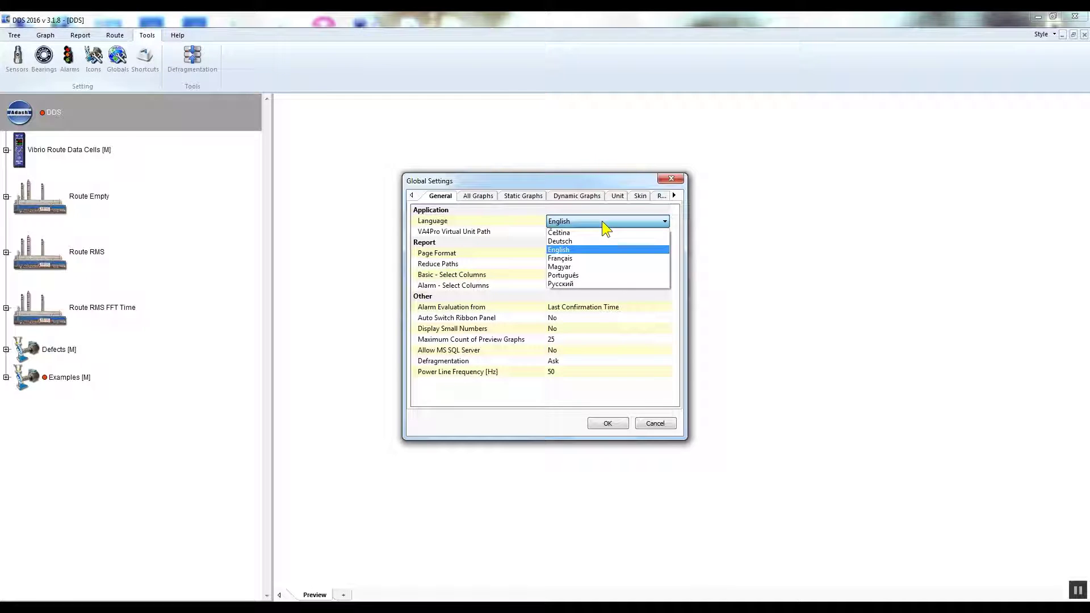
click(602, 220)
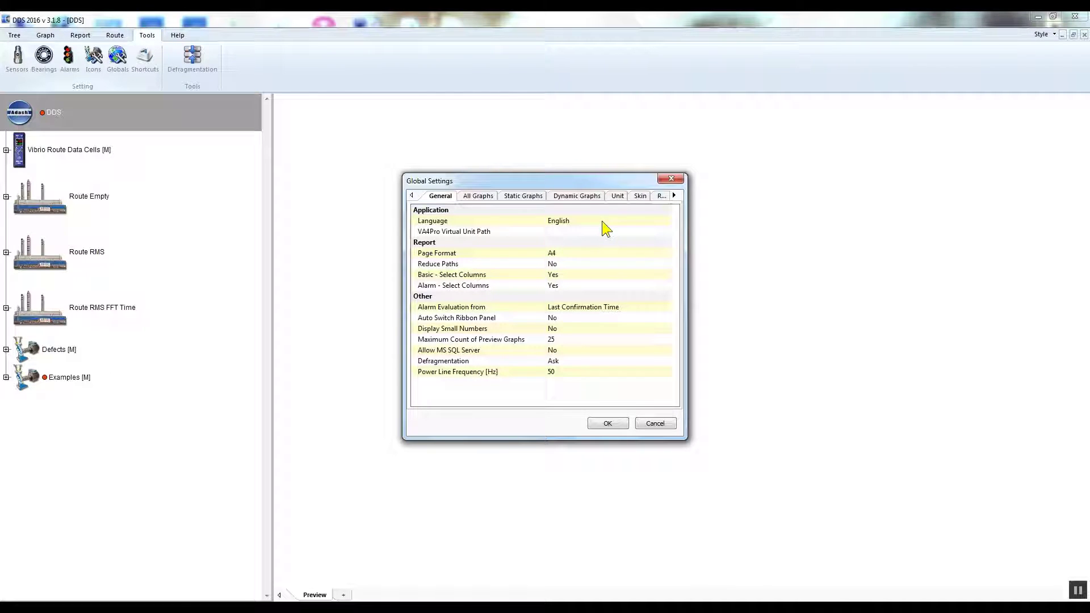
Check the available unit systems in the global settings, keep Metric and accept the settings.
click(620, 197)
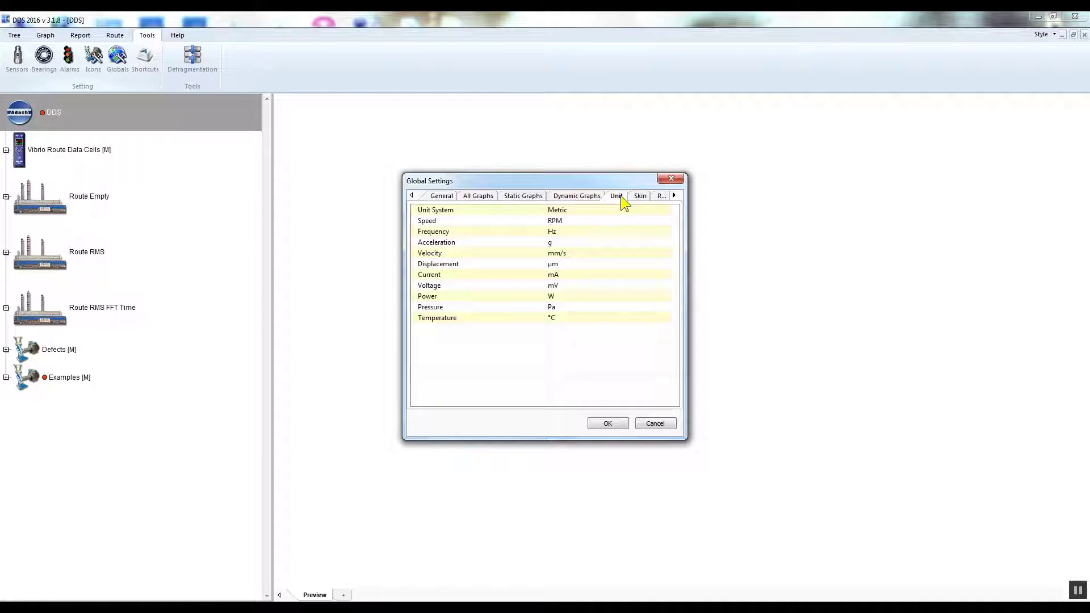
click(596, 213)
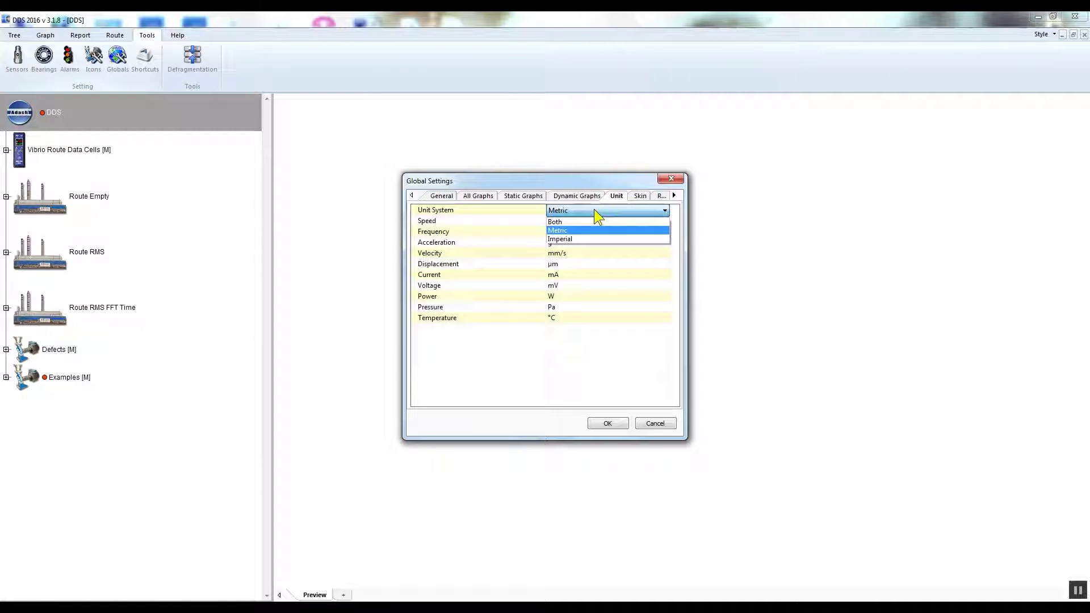
click(596, 212)
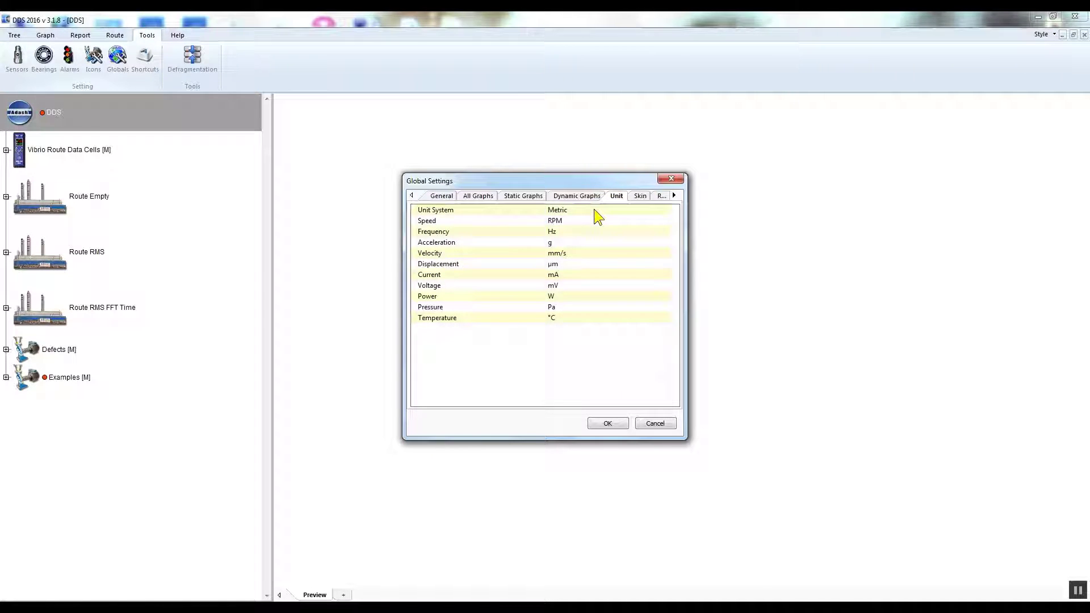
click(608, 424)
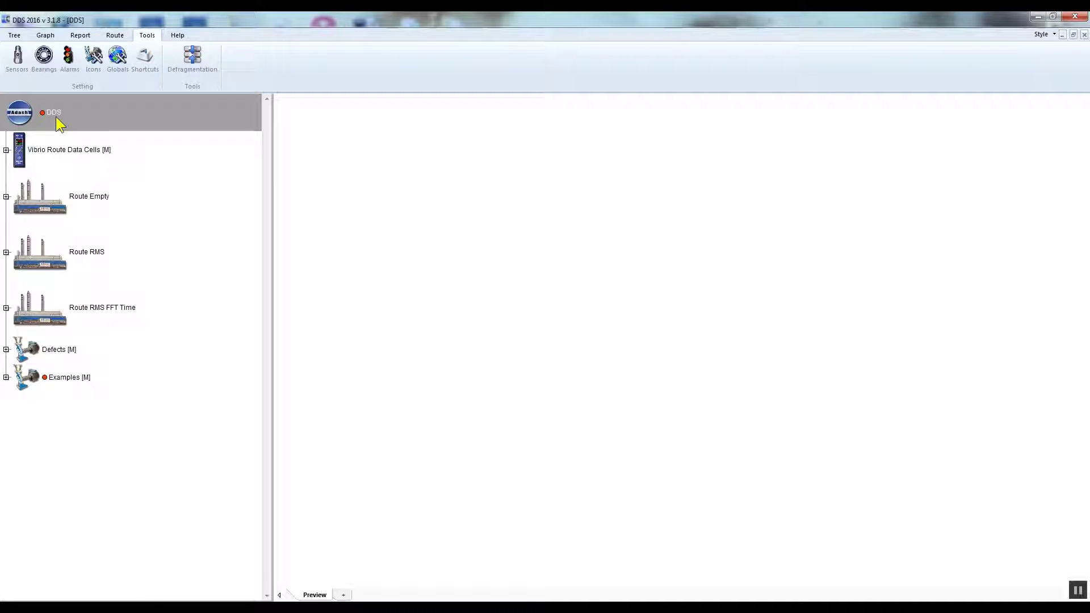
Expand Route RMS in the tree through Unit1 and Pump1 down to the data cells of point L1.
click(48, 196)
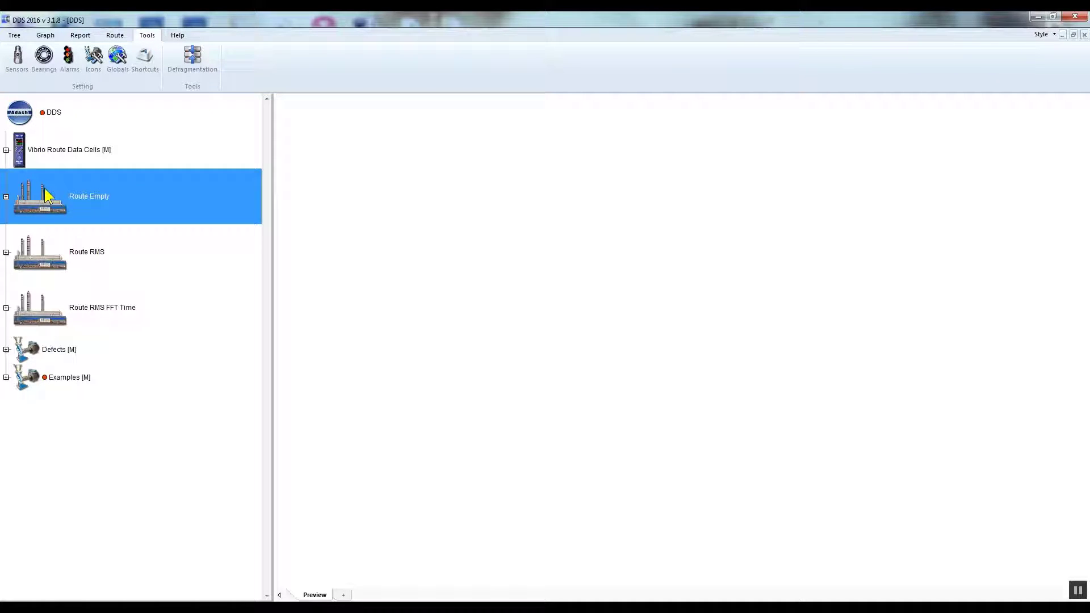
click(47, 260)
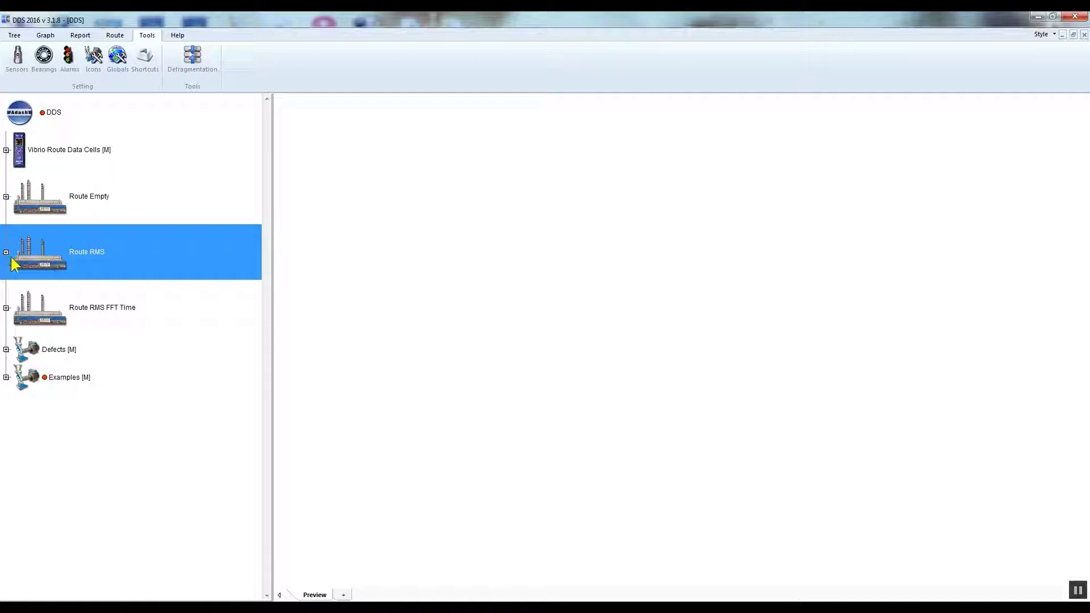
click(6, 253)
click(17, 289)
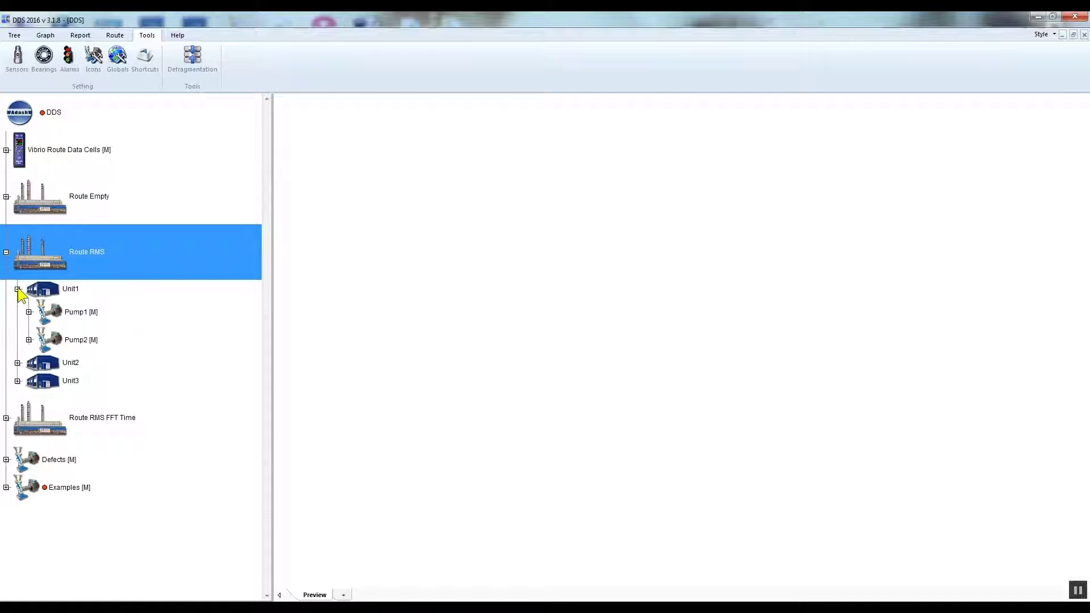
click(29, 312)
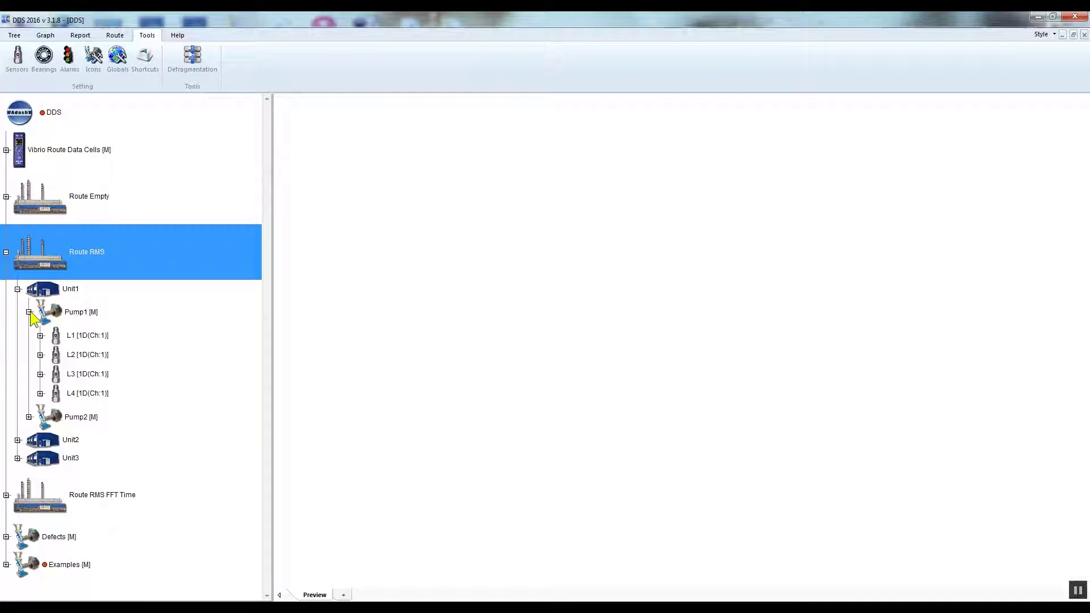
click(40, 335)
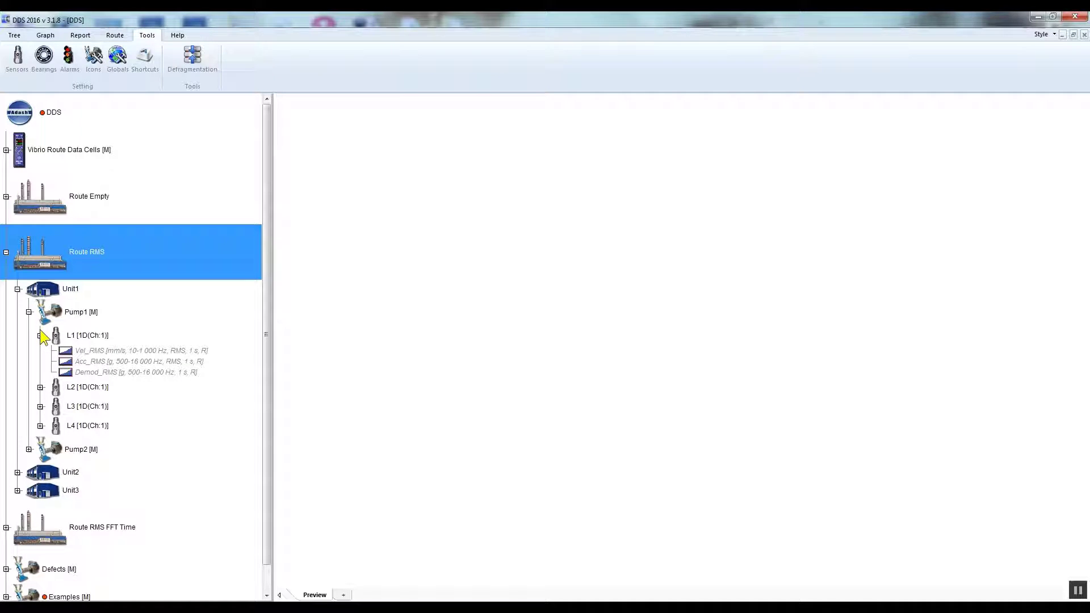
Preview the Vel_RMS, Acc_RMS and Demod_RMS data cells of point L1 together.
shift+click(116, 334)
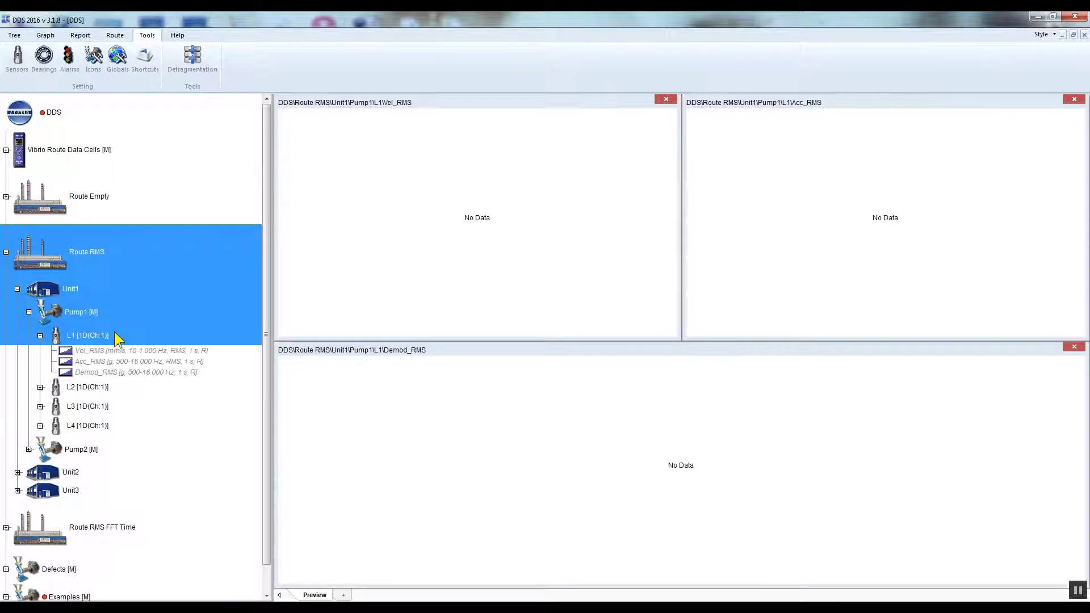
click(158, 352)
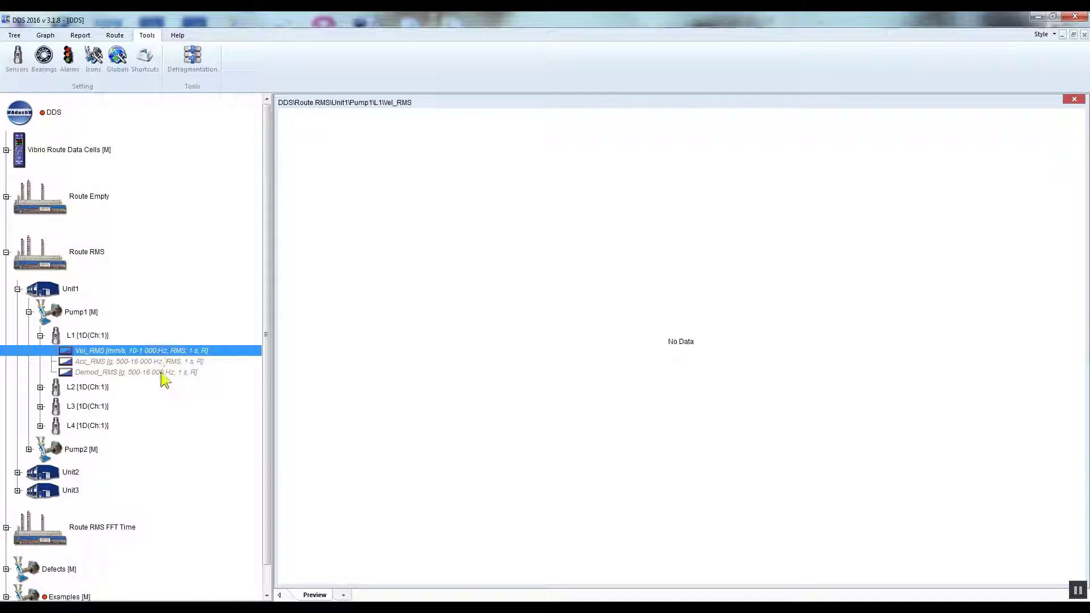
shift+click(162, 372)
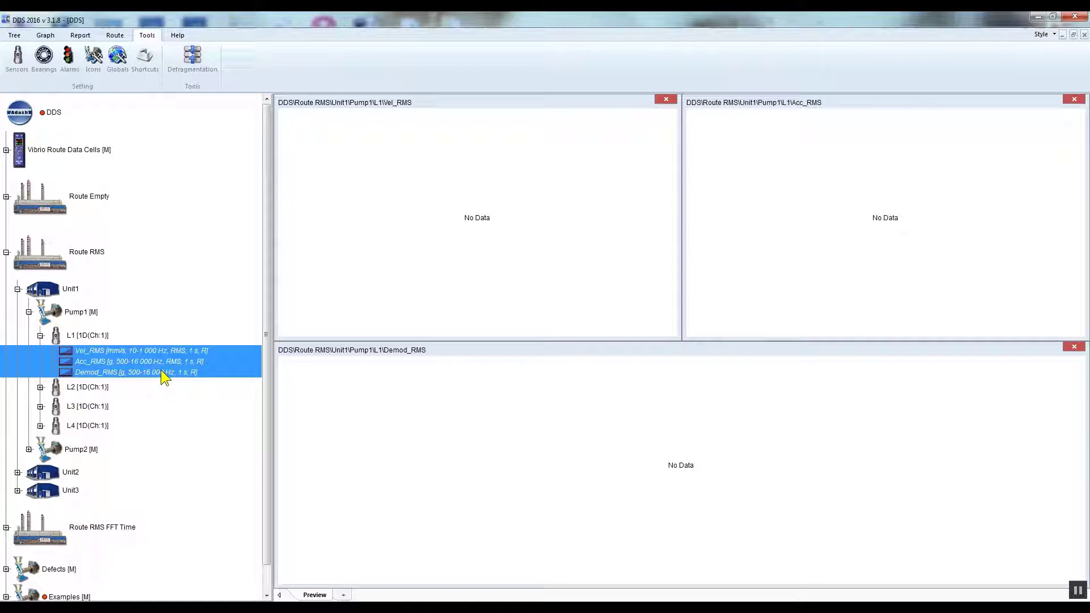
Go through the Route RMS, Pump1, L1, Vel_RMS and Acc_RMS tree levels one by one, and collapse Route RMS.
click(81, 269)
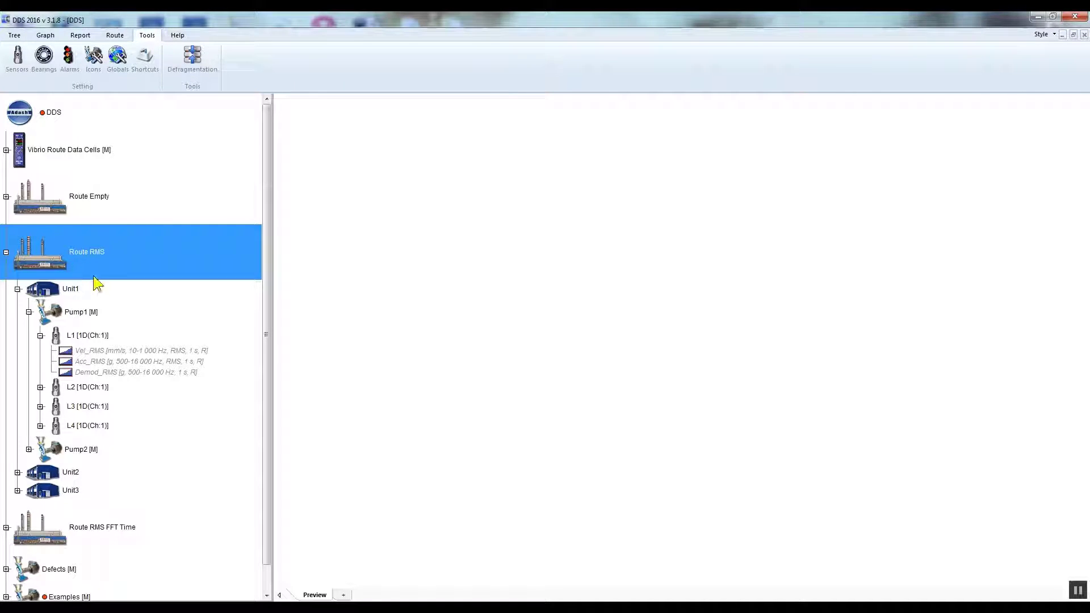
click(98, 321)
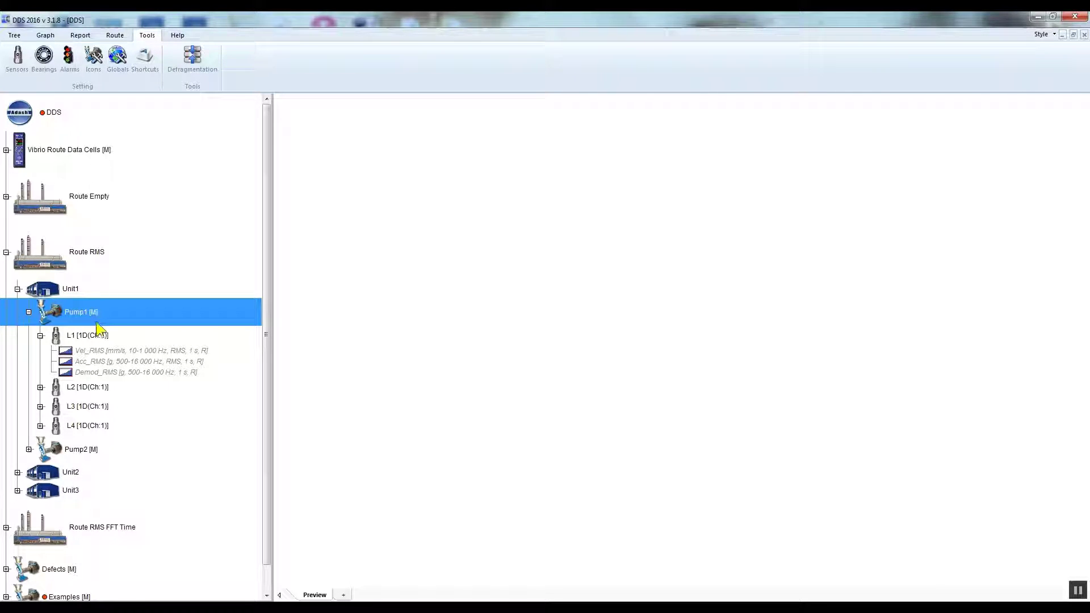
click(99, 339)
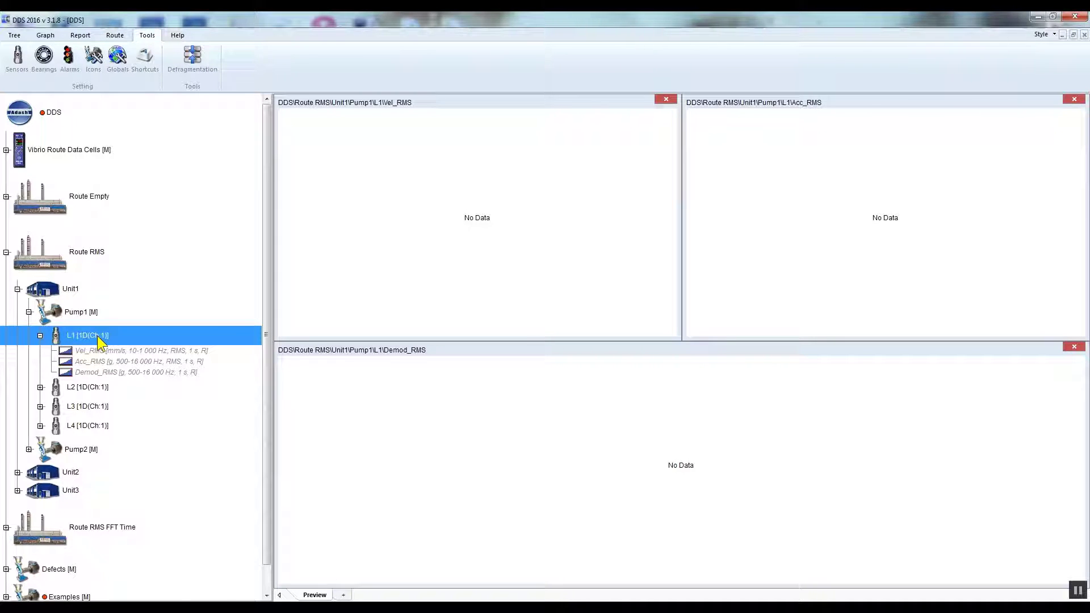
click(124, 349)
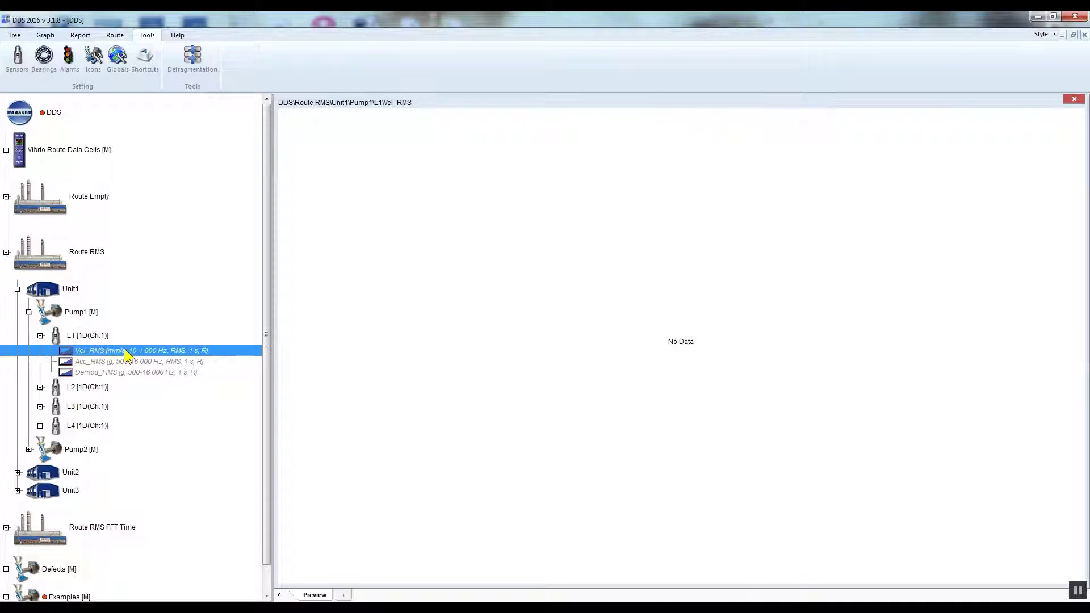
click(129, 361)
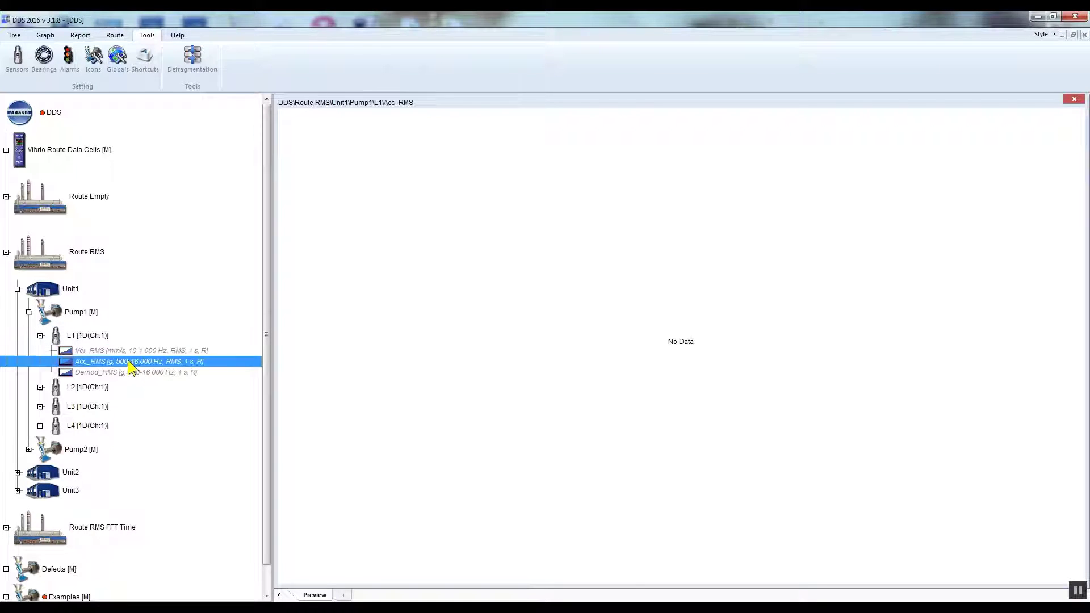
click(6, 252)
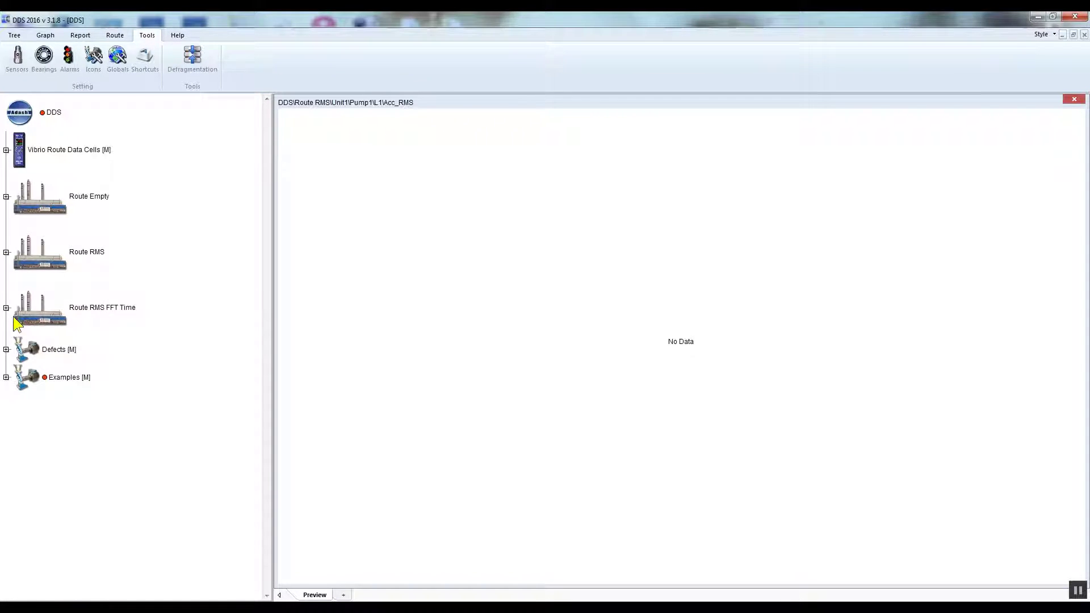
View the Ampl_Trend and Waterfal graphs under the Spectrum point of the Examples machine, and collapse Examples again.
click(6, 377)
click(23, 384)
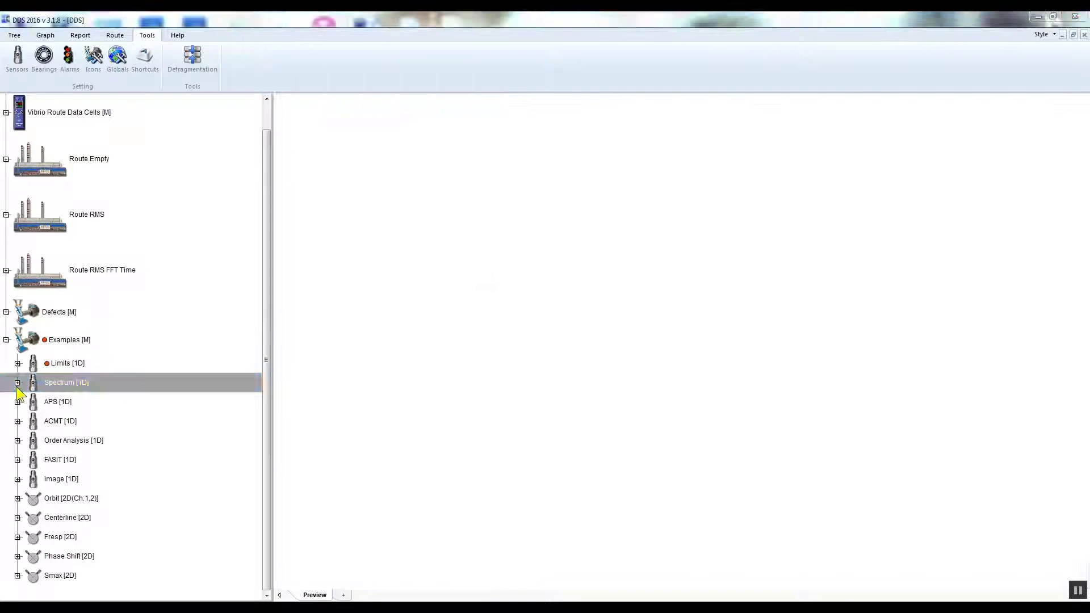
click(17, 382)
click(63, 400)
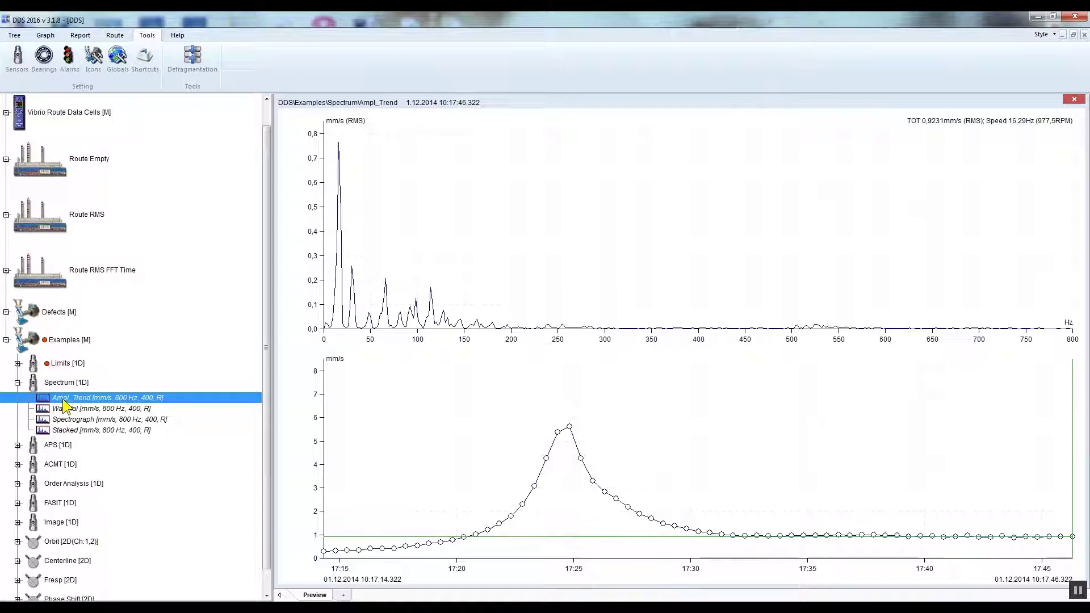
click(65, 411)
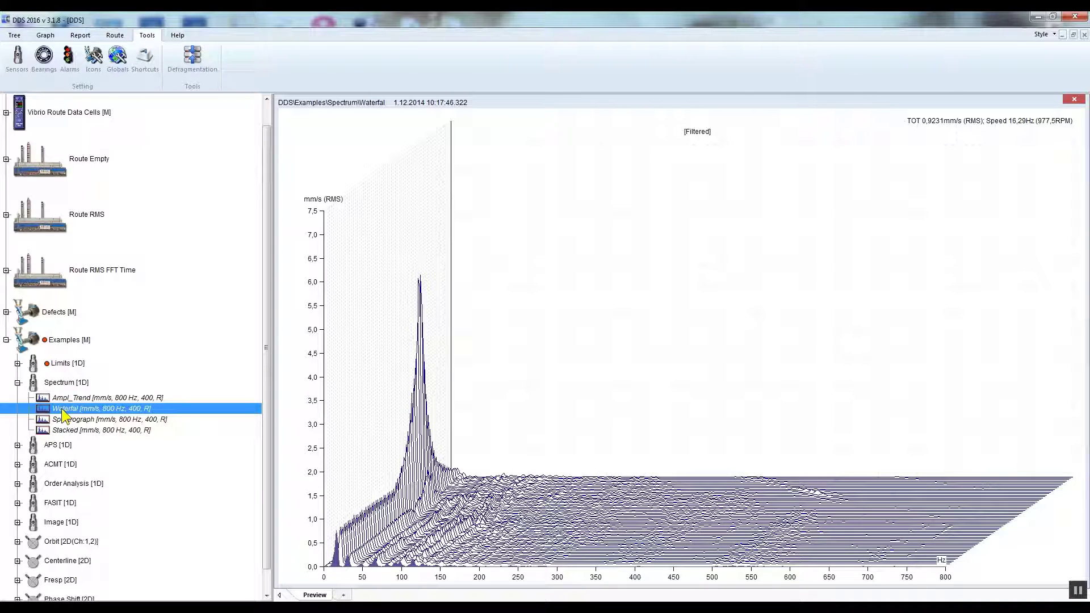
click(6, 341)
scroll(13, 348, up, 1)
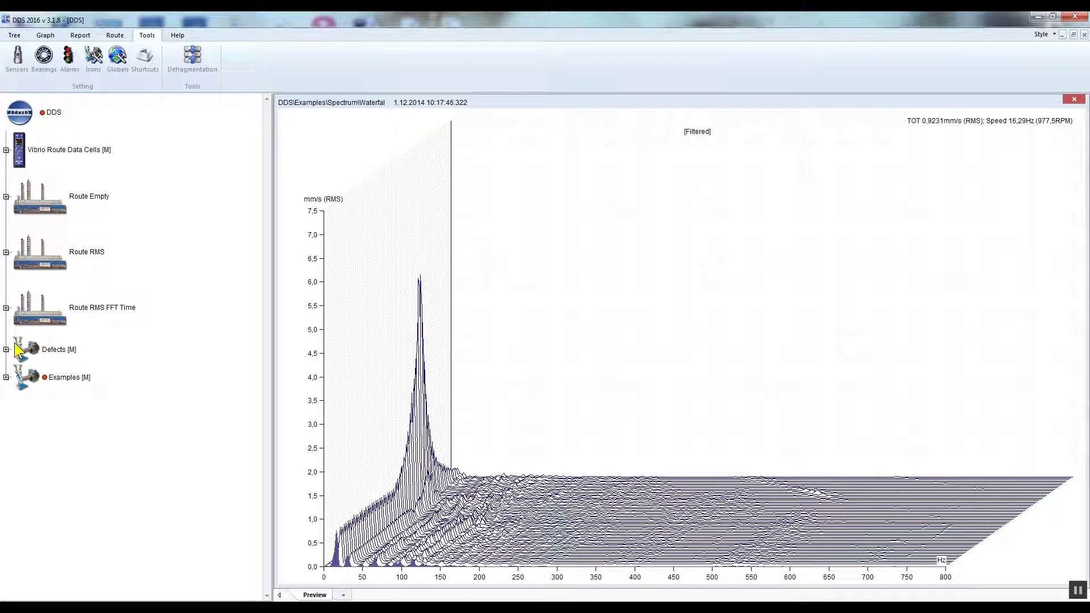
Review the Route RMS hierarchy again from Unit1 to the data cells of Pump1's L1 point, and collapse the route.
click(7, 252)
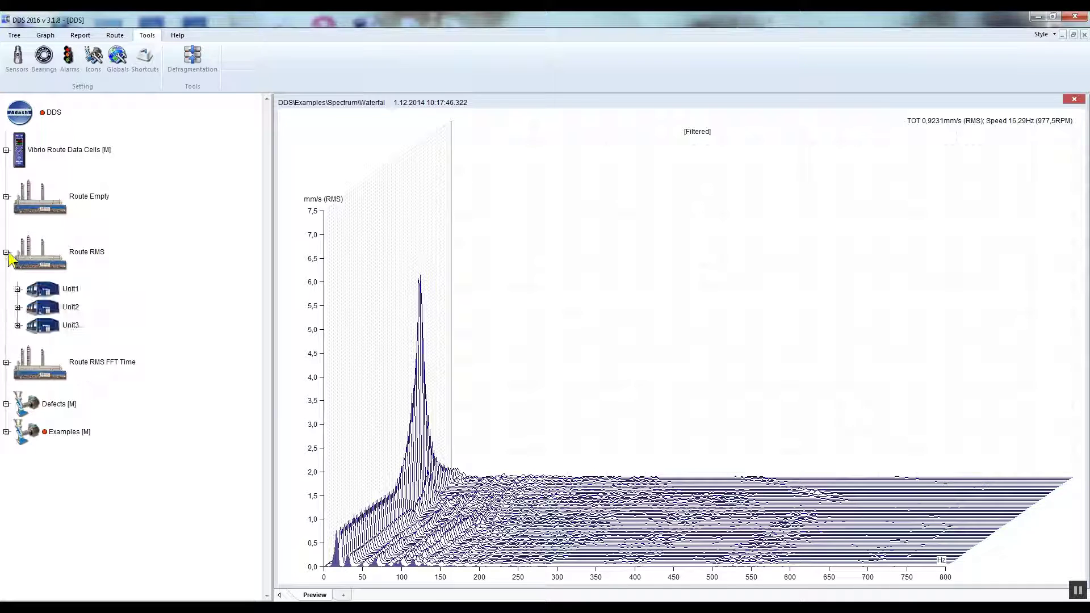
click(18, 290)
click(29, 312)
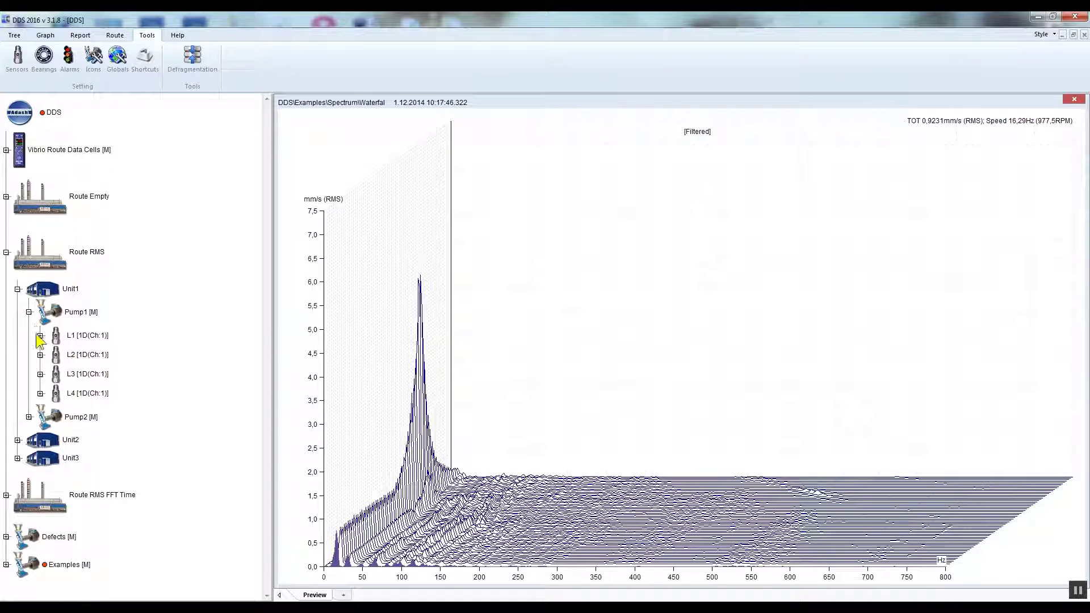
click(40, 336)
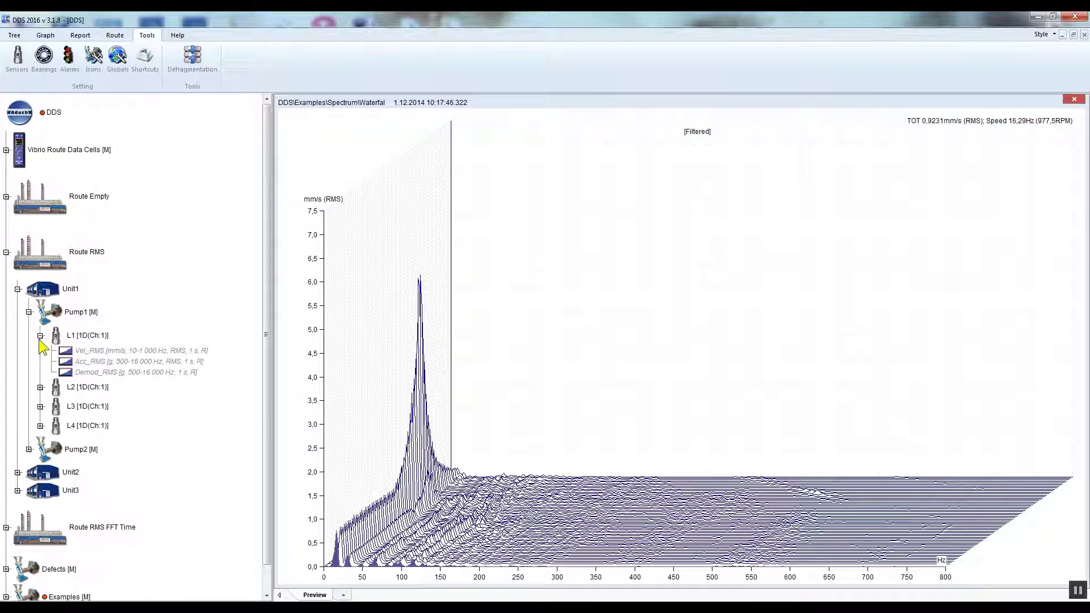
click(6, 252)
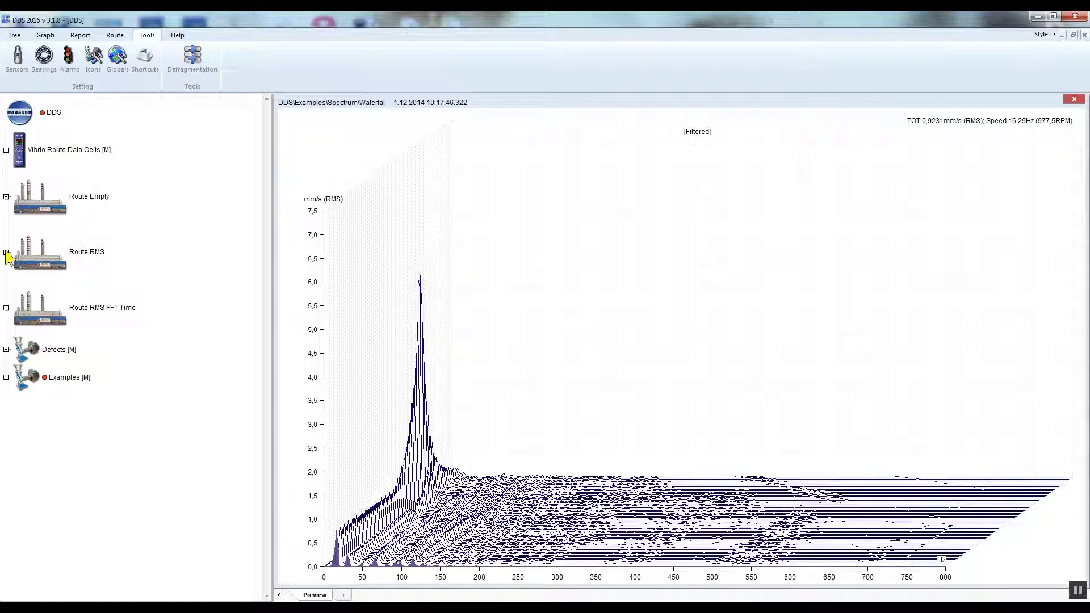
Delete Route Empty, Route RMS, Route RMS FFT Time, Defects and Examples from the tree together.
click(47, 209)
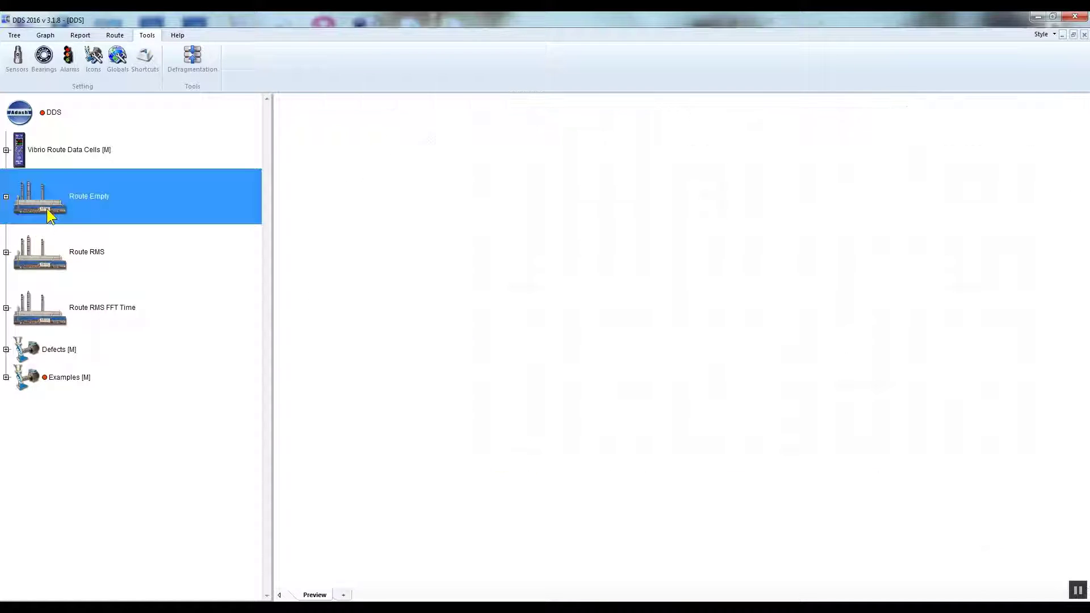
shift+click(55, 380)
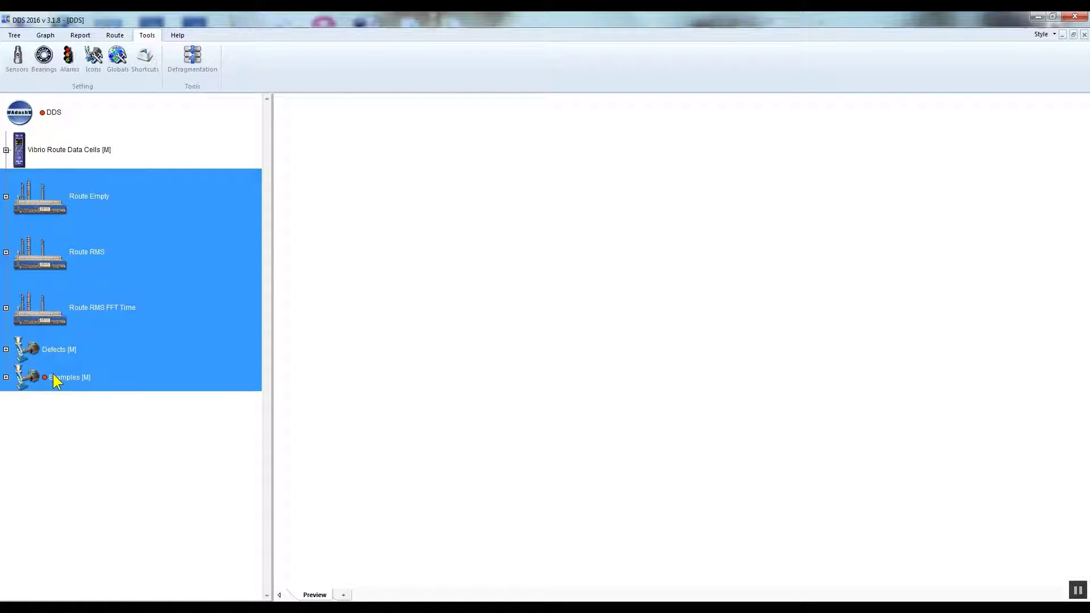
right_click(56, 380)
click(84, 406)
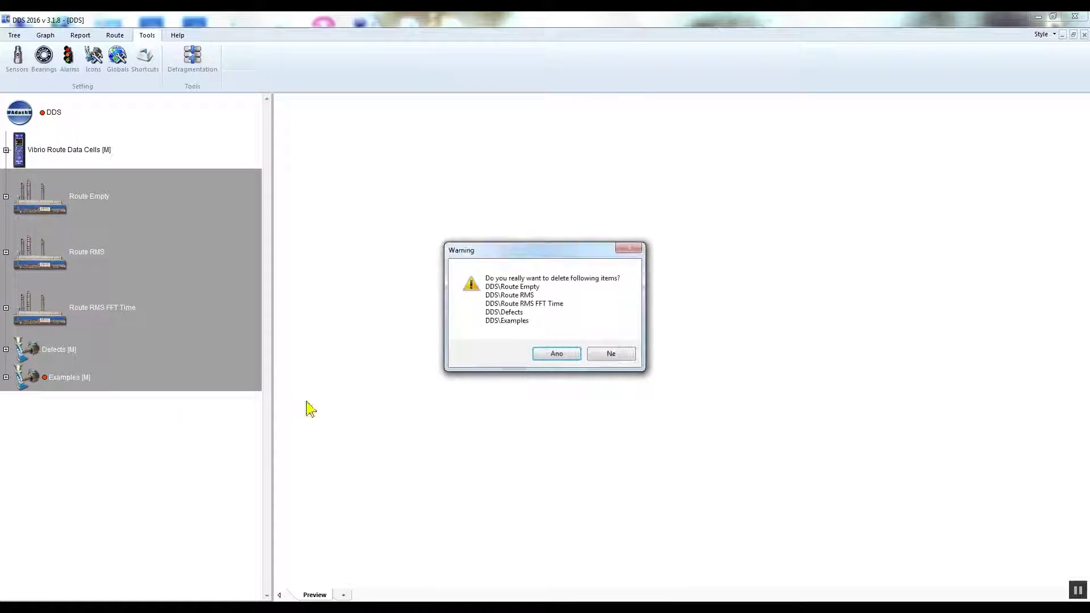
click(559, 353)
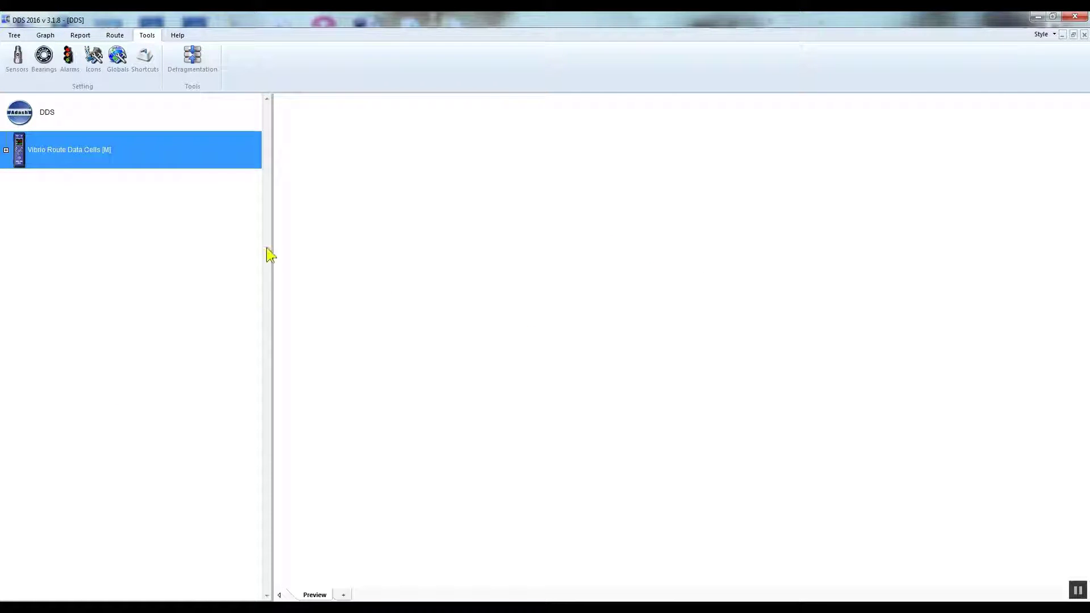
Rename the DDS root item of the tree as My company.
right_click(31, 117)
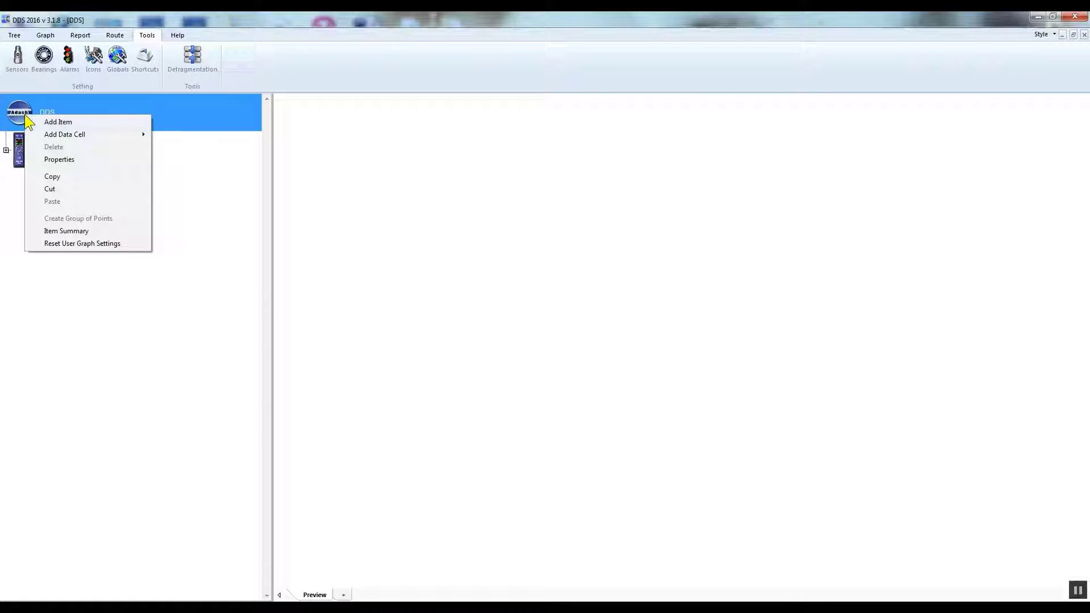
click(60, 159)
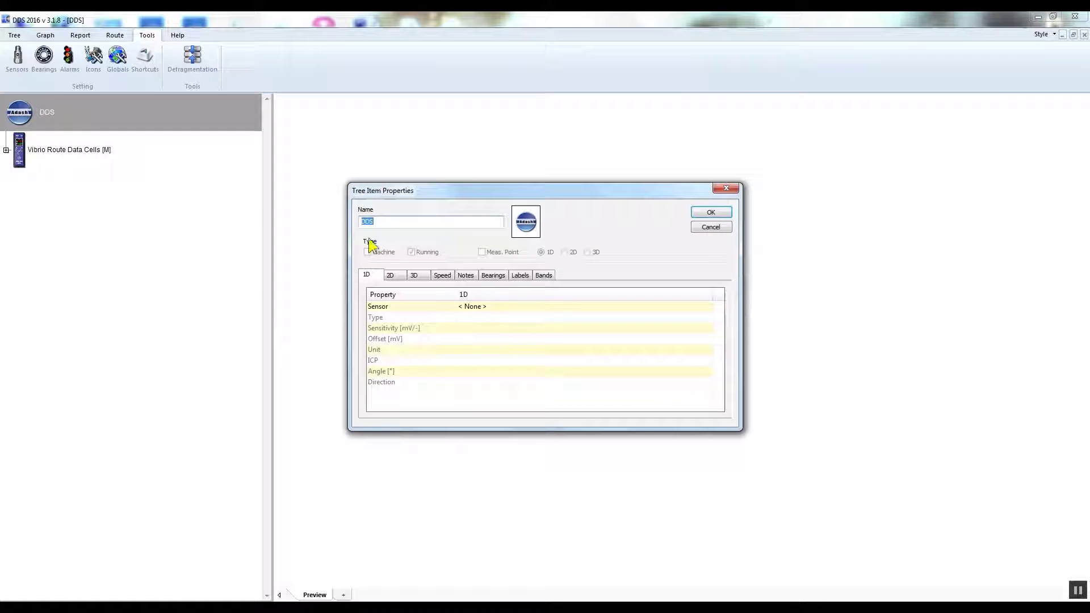
text(My company)
click(709, 214)
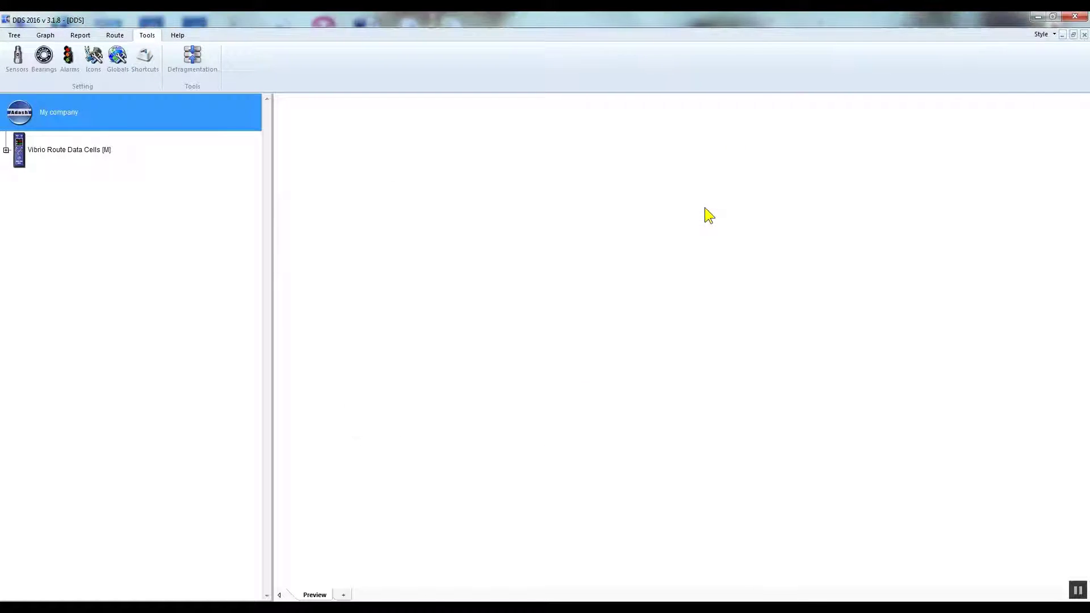
Start a new tree item under My company, name it My factory and give it the Plant03_96_S icon.
click(15, 35)
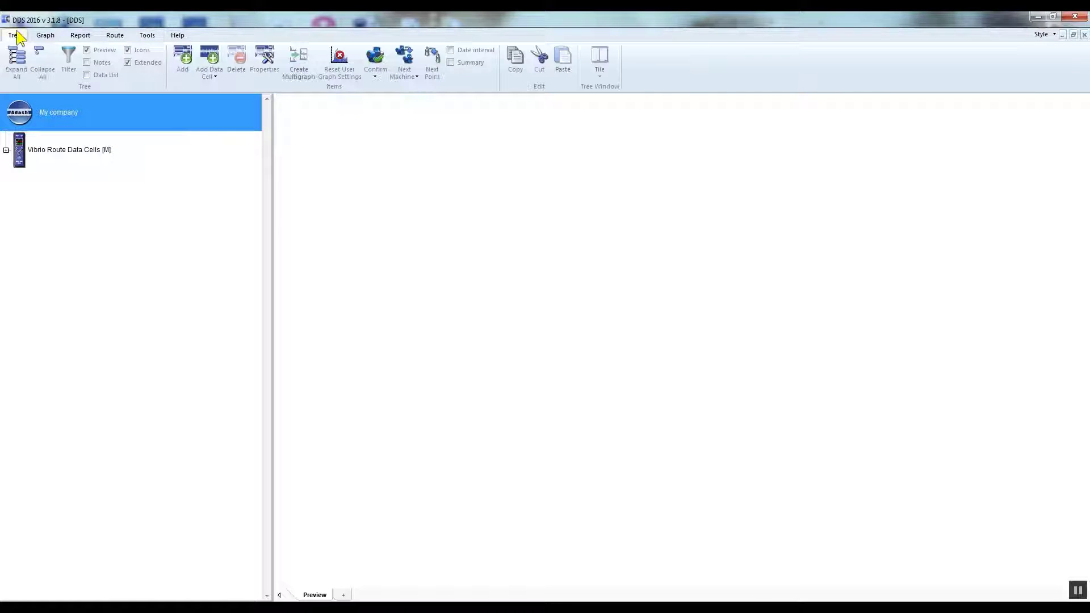
click(189, 69)
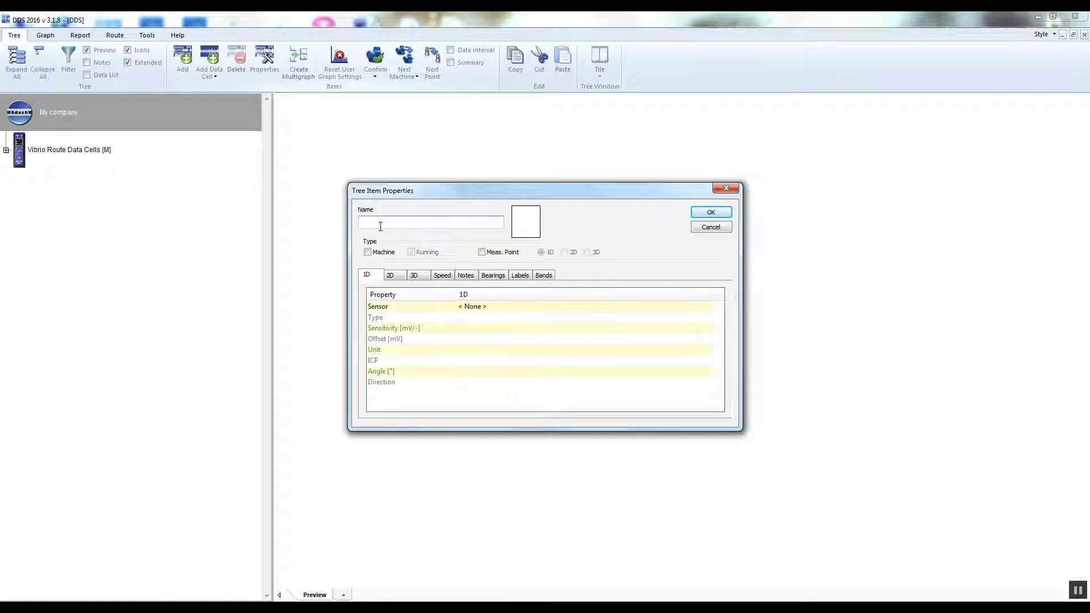
text(My factory)
click(526, 230)
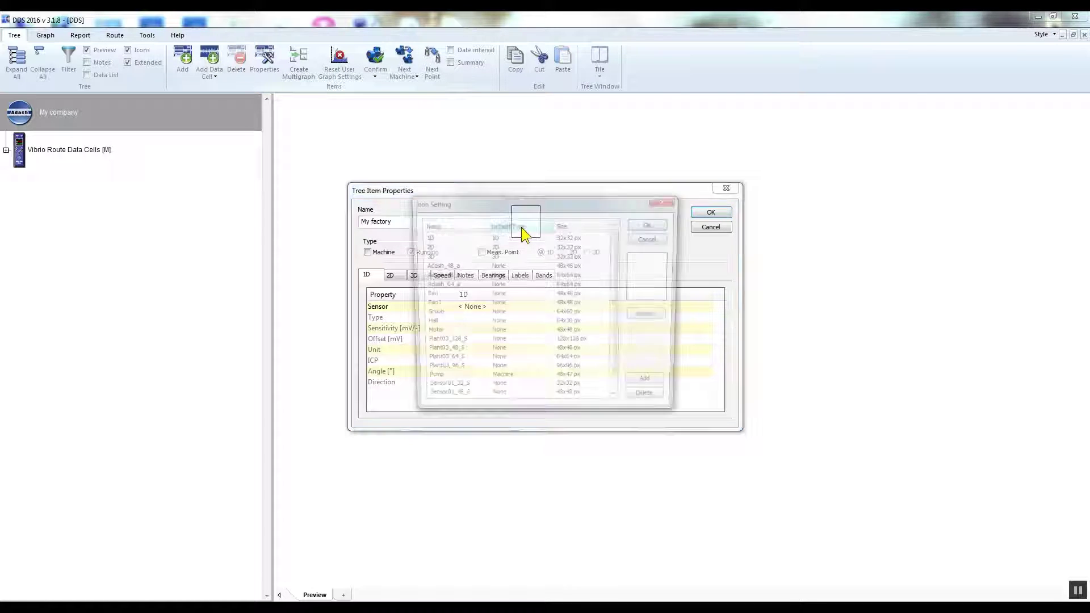
click(518, 373)
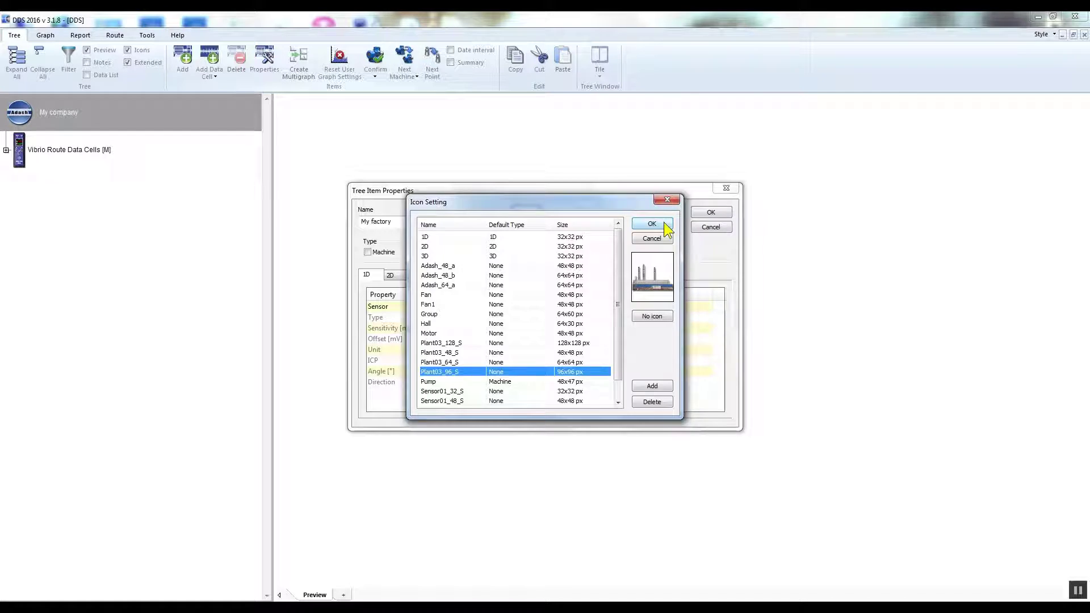
click(652, 224)
Assign the AC150 sensor to My factory's 1D properties and add the item to the tree.
click(475, 307)
click(483, 309)
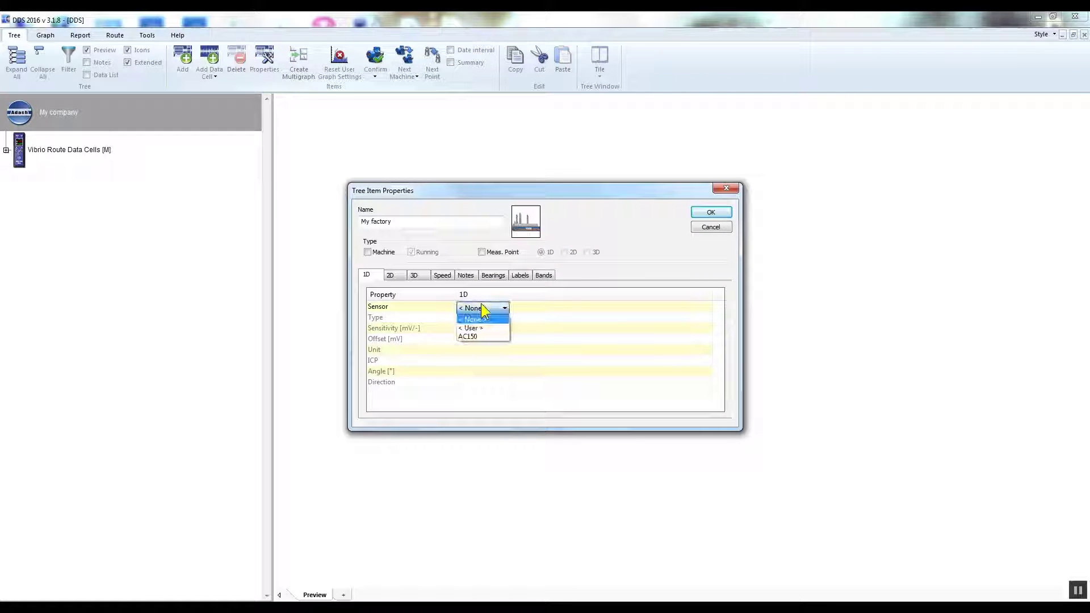
click(482, 337)
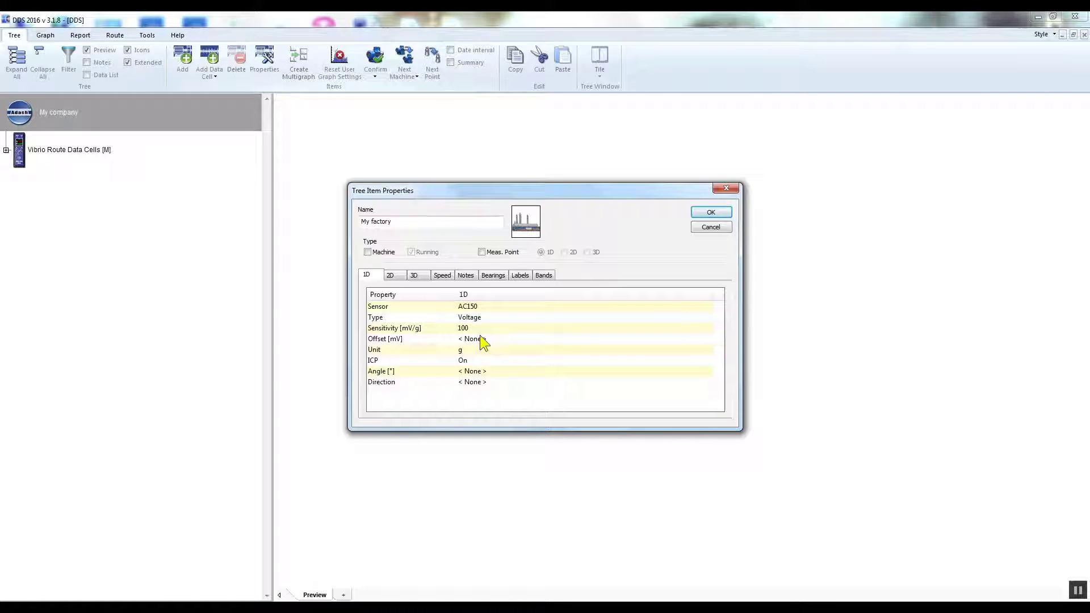
click(710, 211)
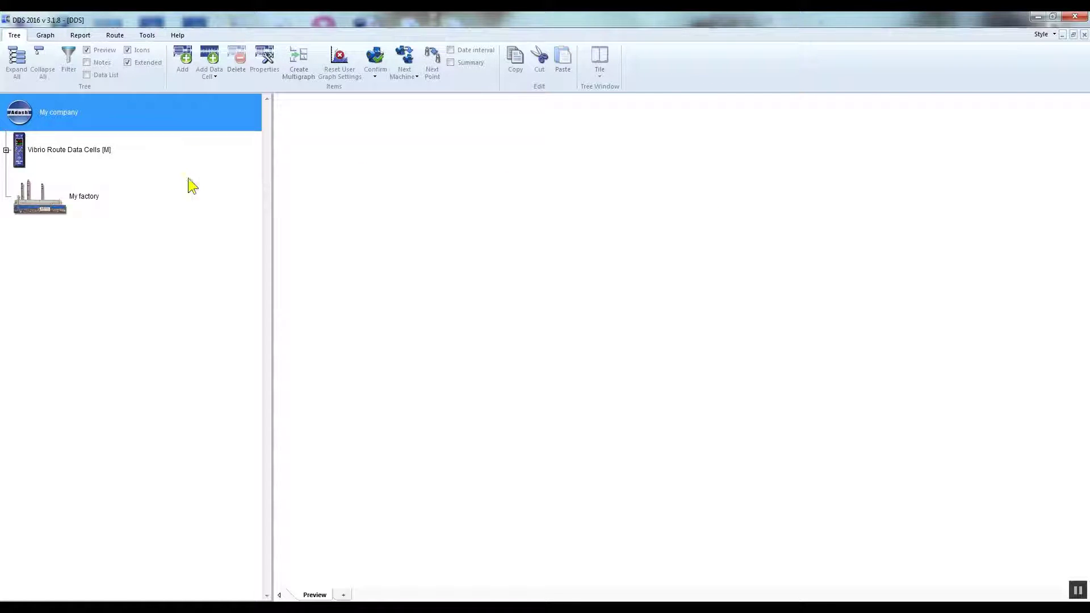
Add an item named Department with the Hall icon under My factory, keeping the inherited sensor.
click(85, 196)
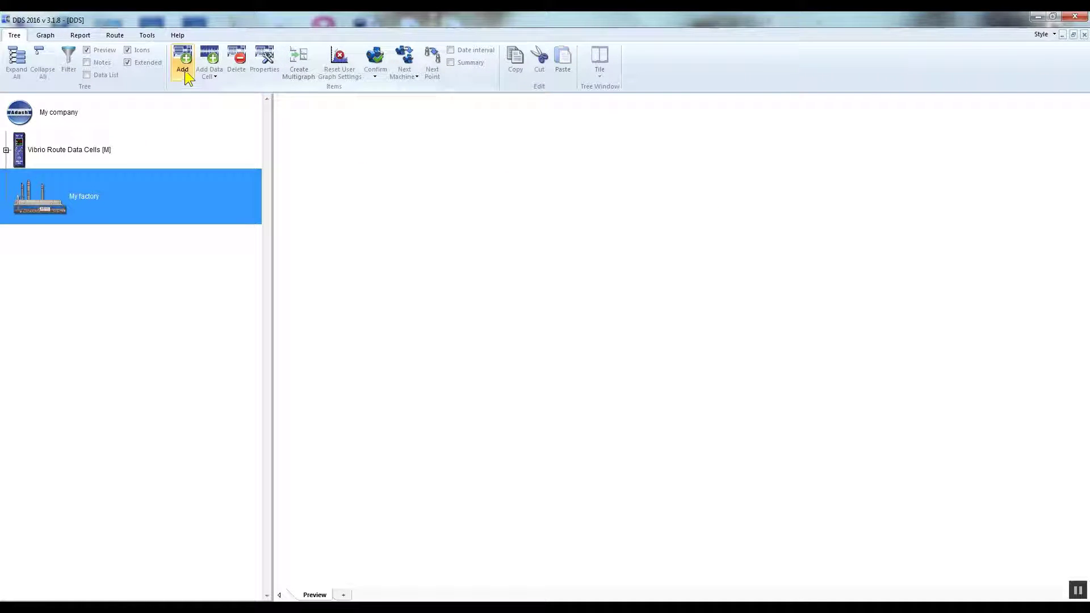
right_click(127, 203)
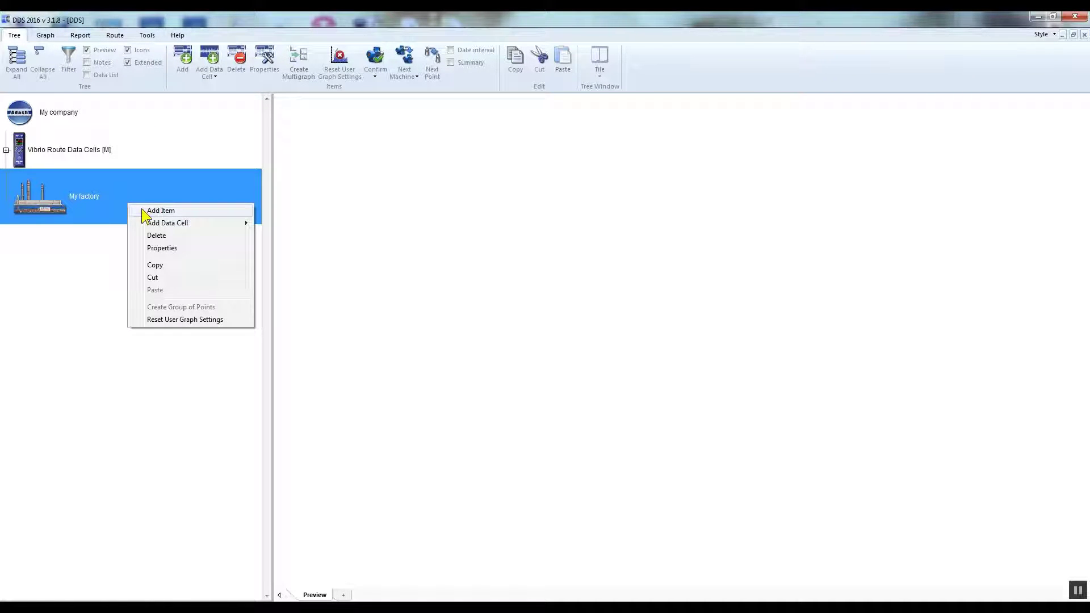
click(142, 210)
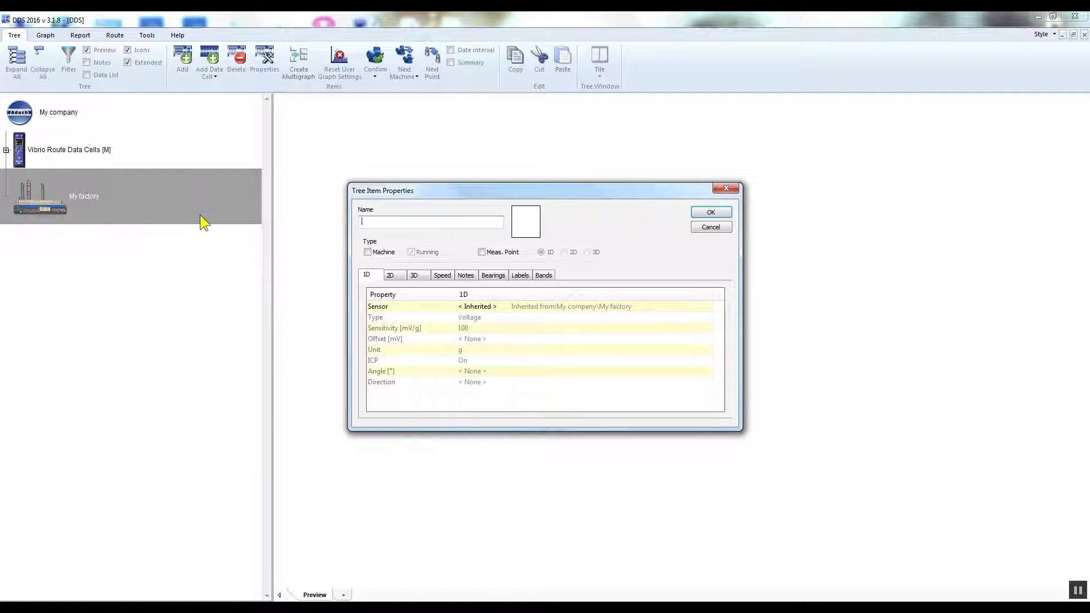
text(Department)
click(527, 228)
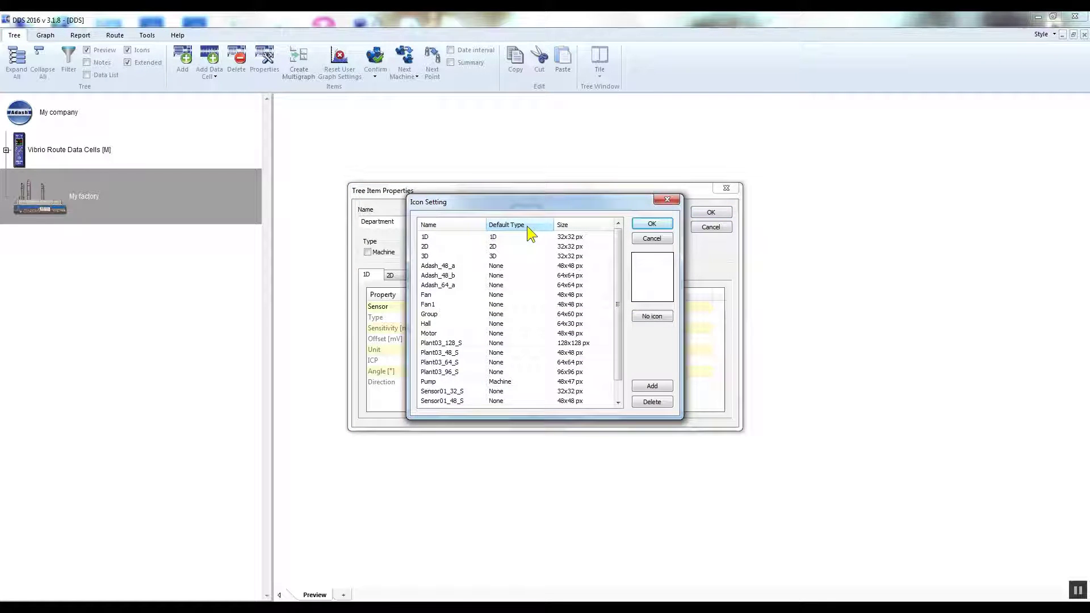
click(523, 325)
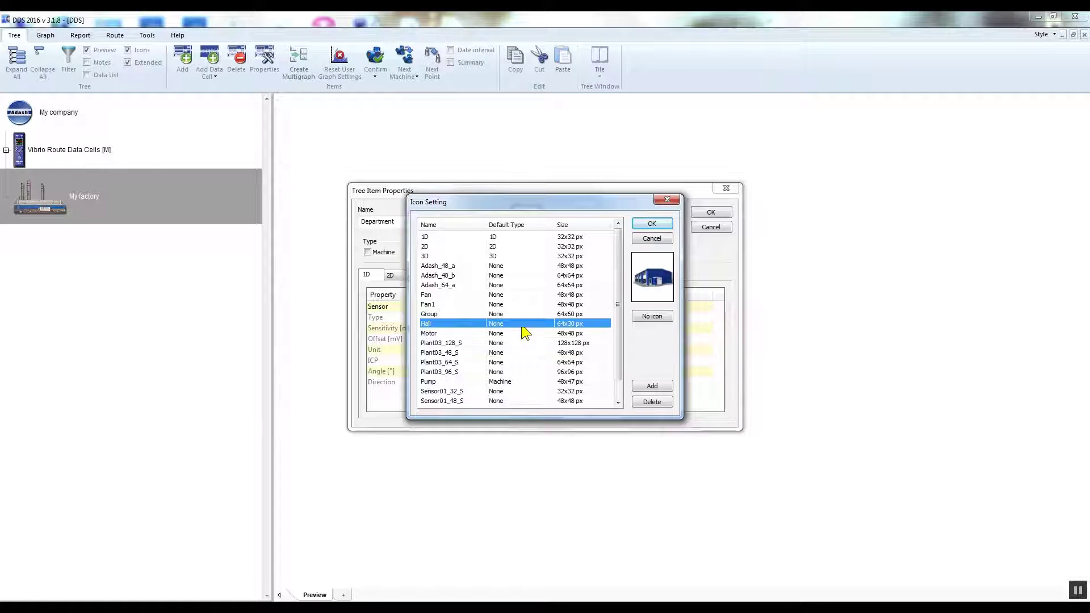
click(652, 224)
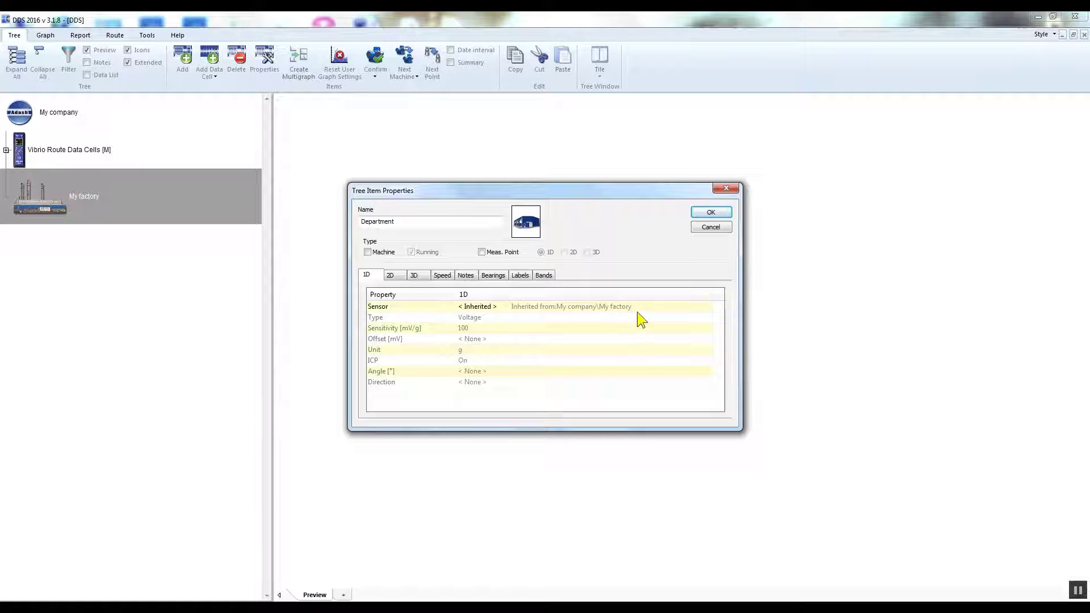
click(717, 212)
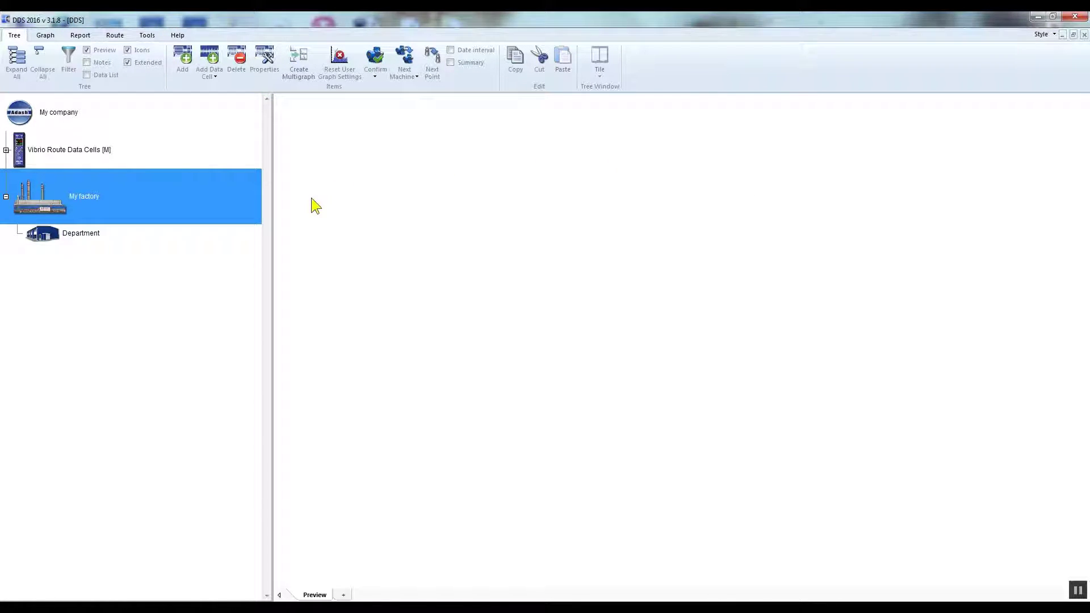
Add an item named Machine with the Motor icon under Department and define its type as a machine.
click(106, 238)
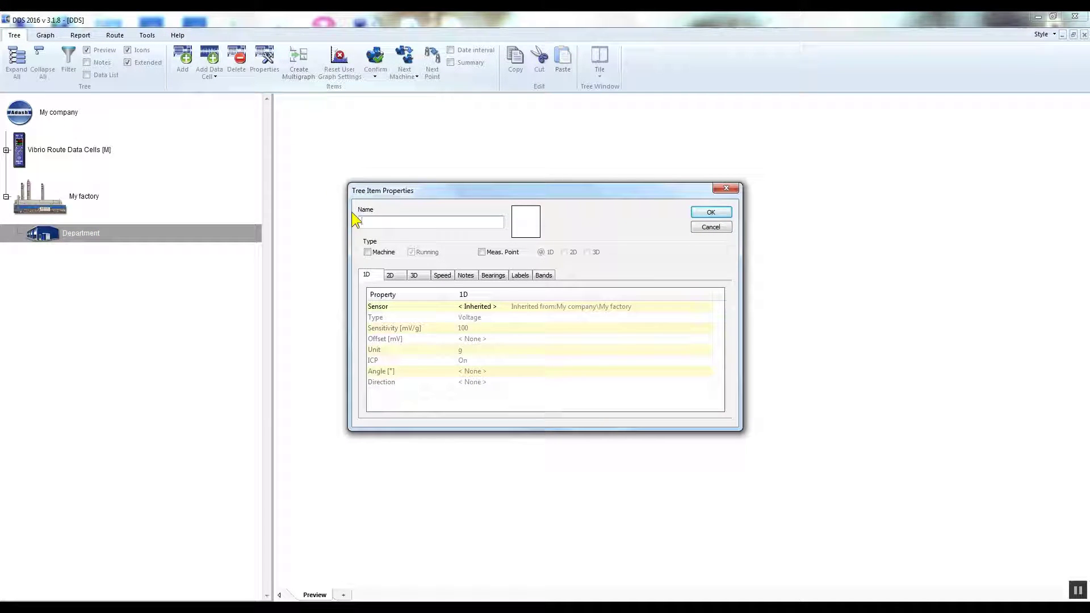
text(Machine)
click(522, 230)
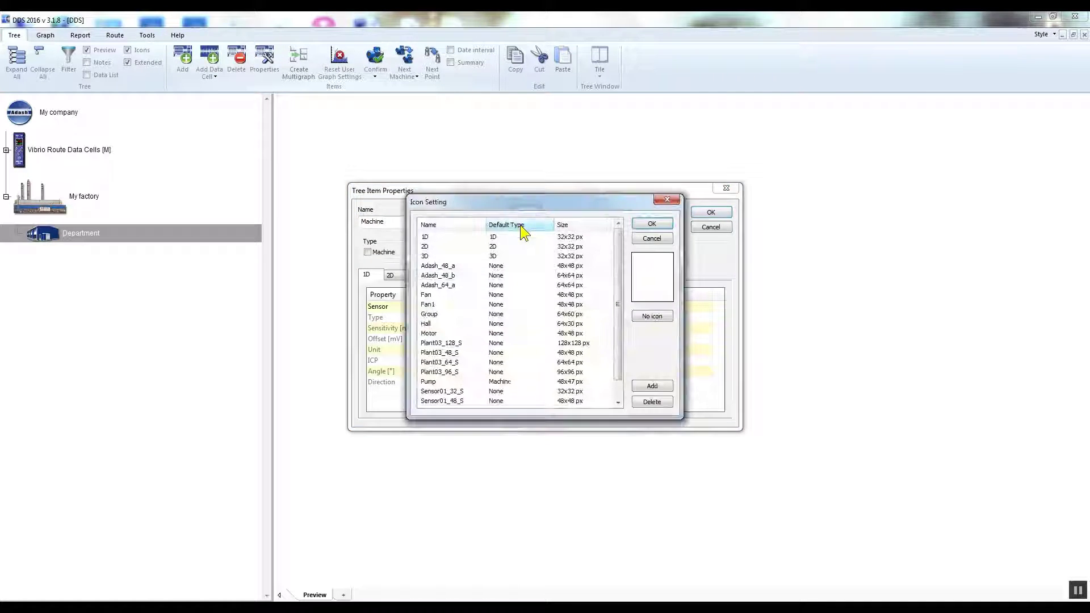
click(508, 333)
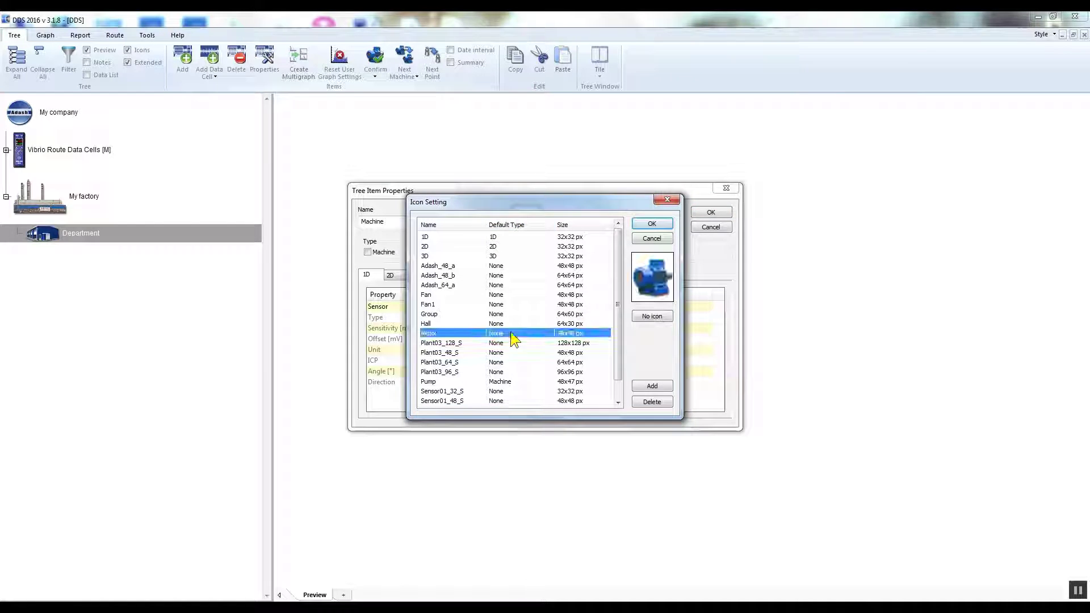
click(659, 225)
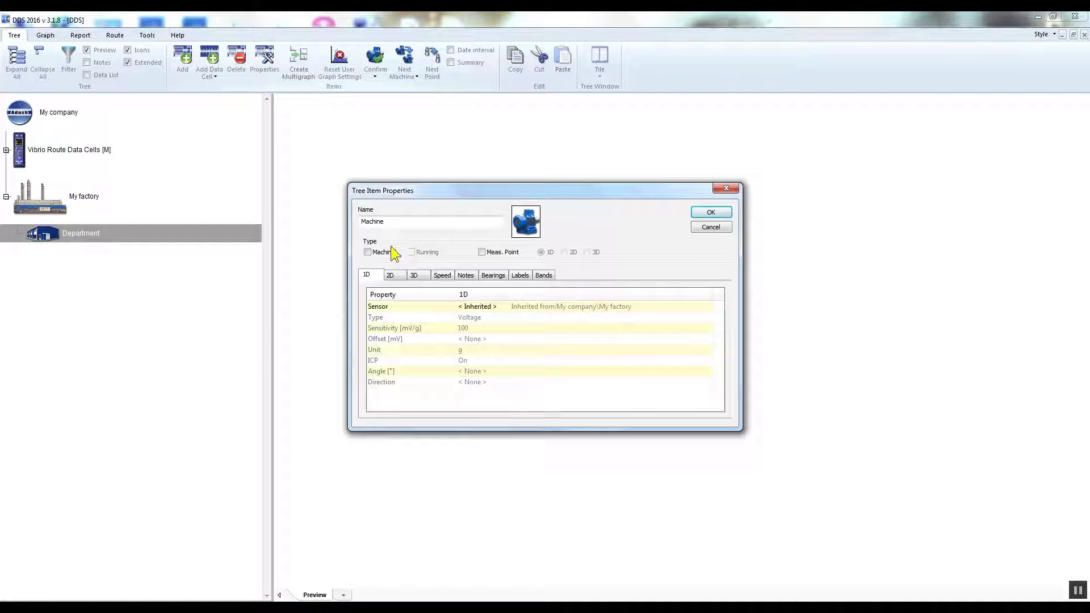
click(368, 252)
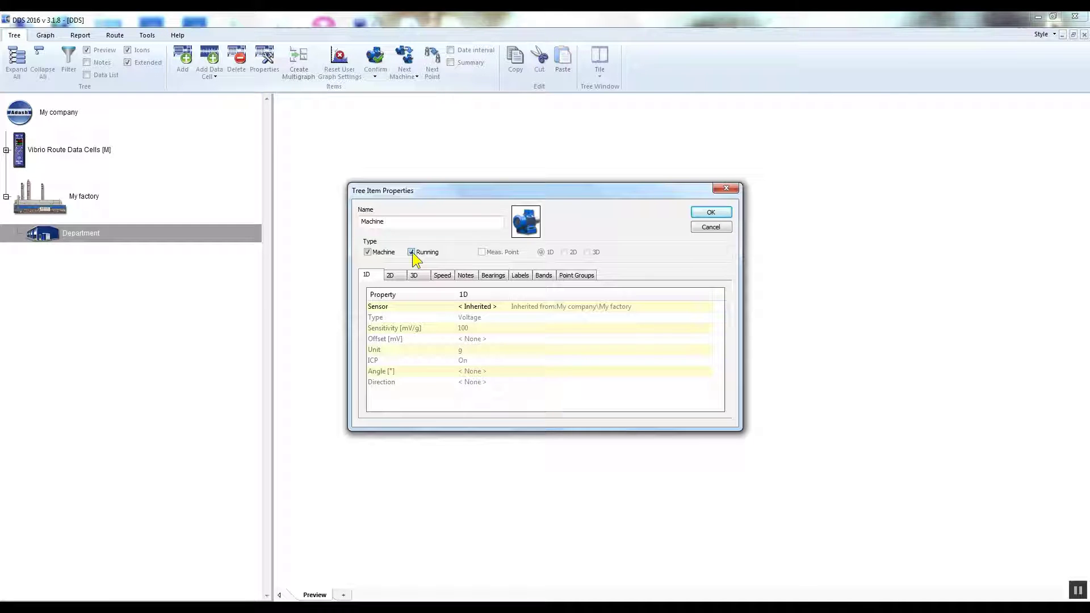
click(713, 212)
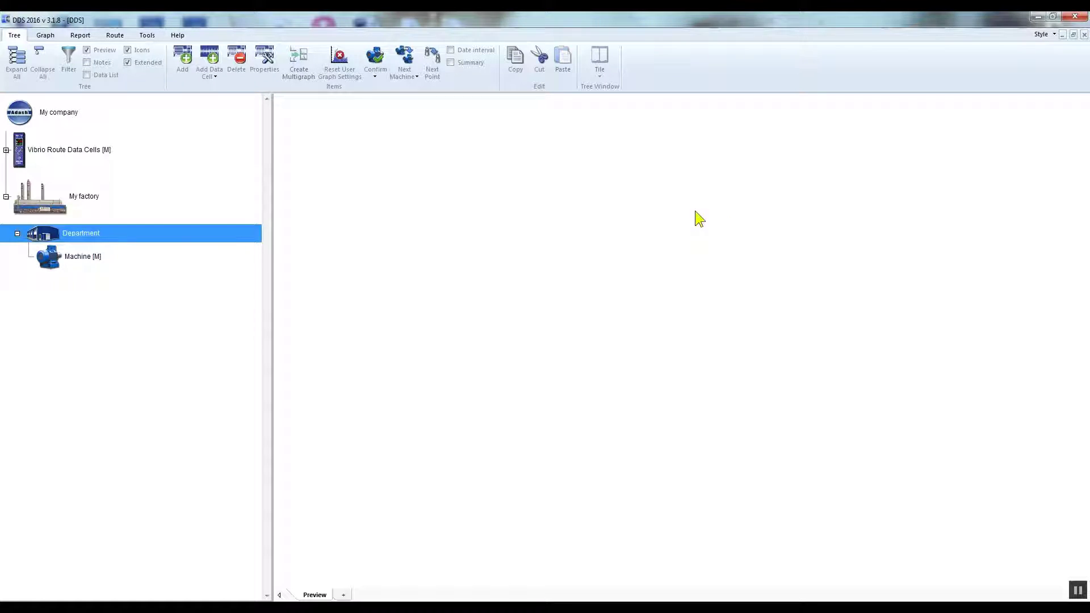
Add a 1D measurement point named Bearing 1 with the 1D icon under Machine.
click(94, 262)
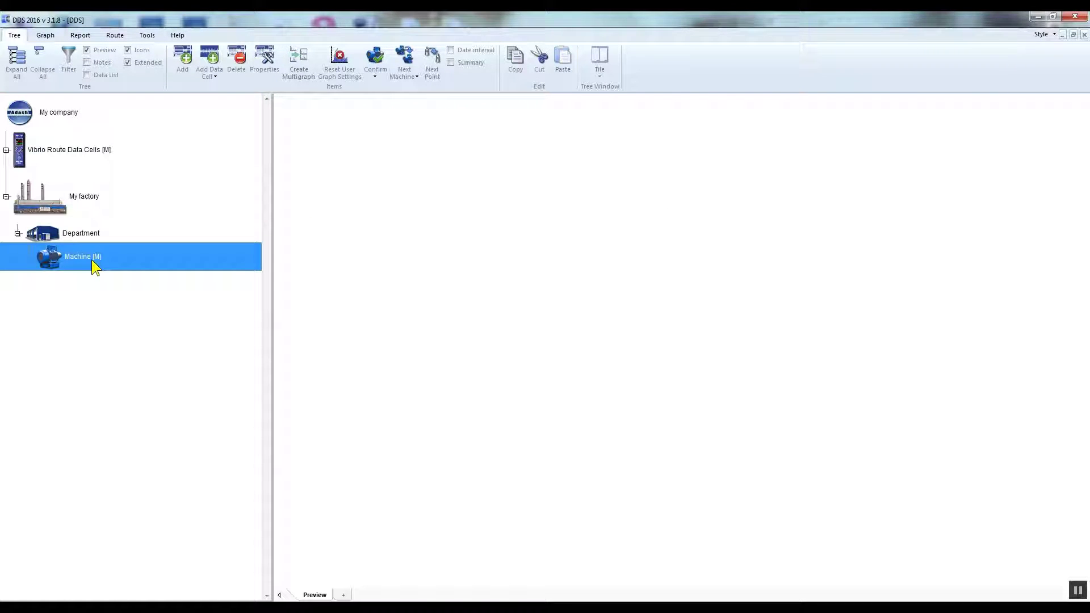
right_click(126, 265)
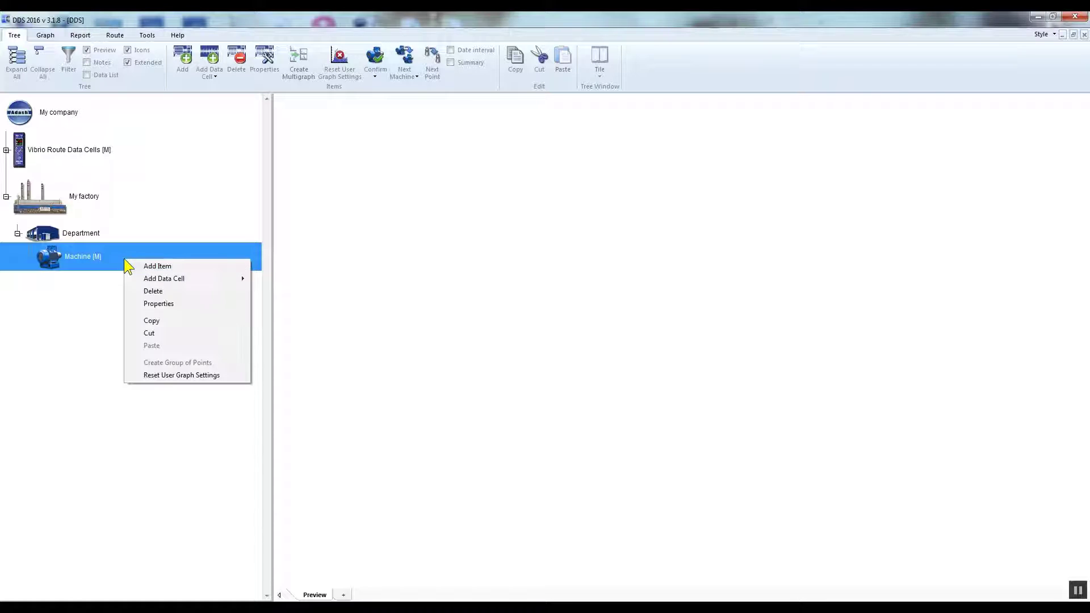
click(149, 267)
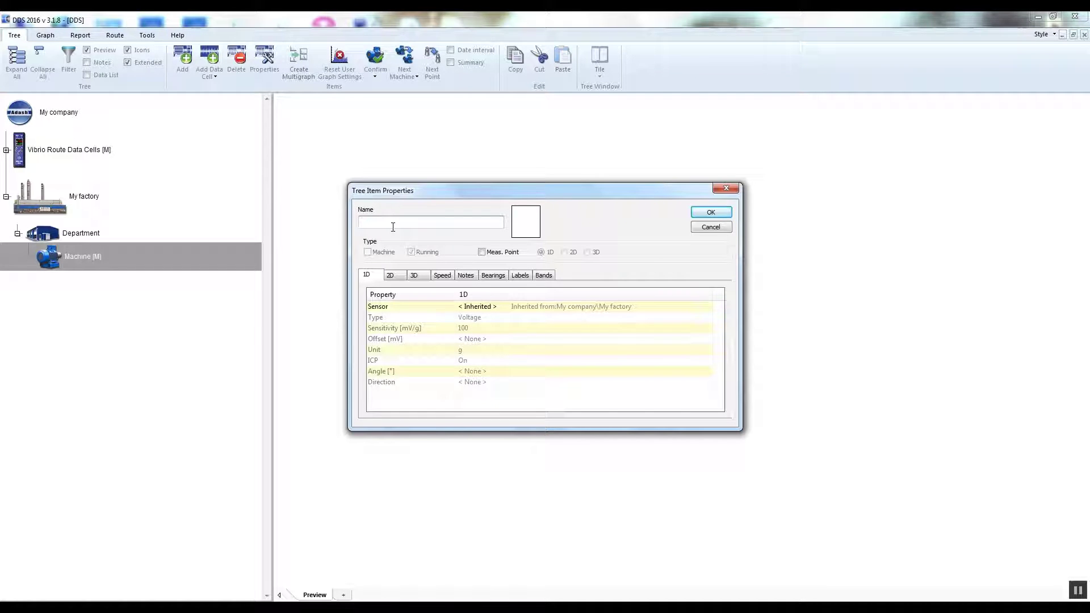
text(Bearing 1)
click(536, 226)
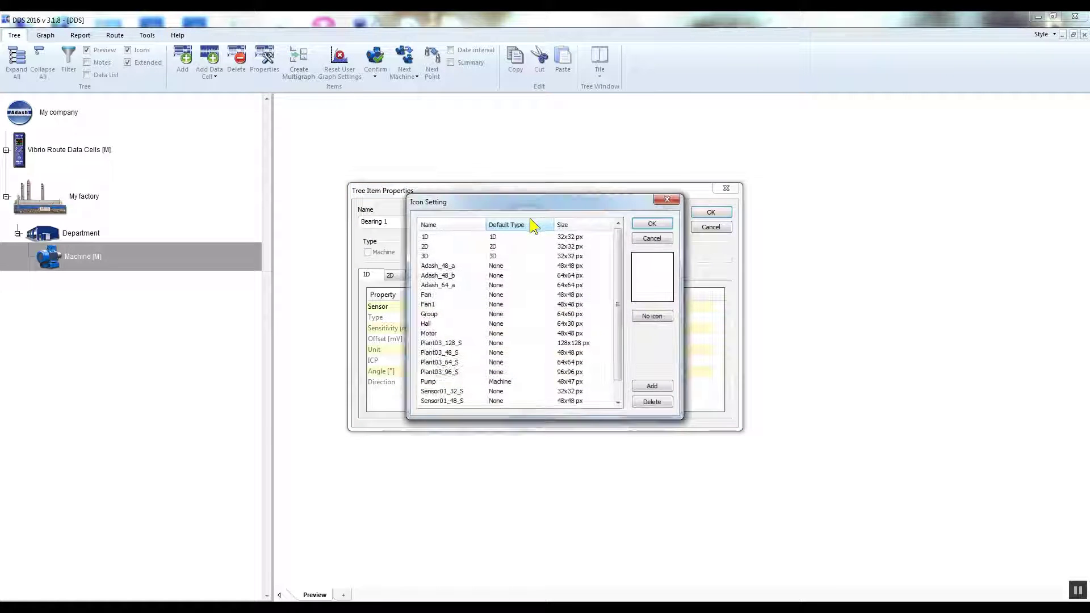
click(527, 238)
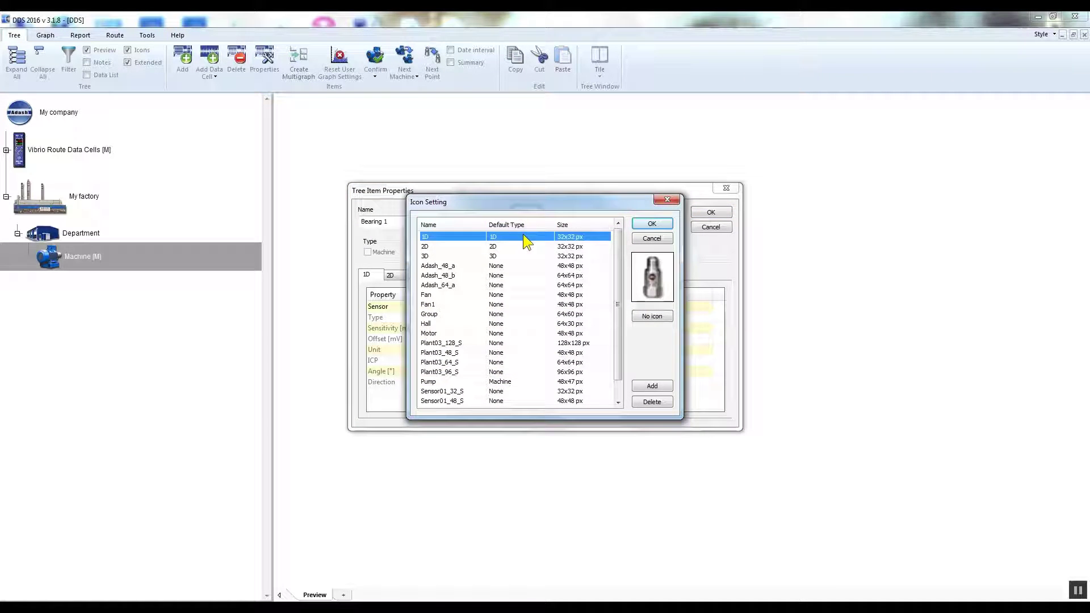
click(652, 224)
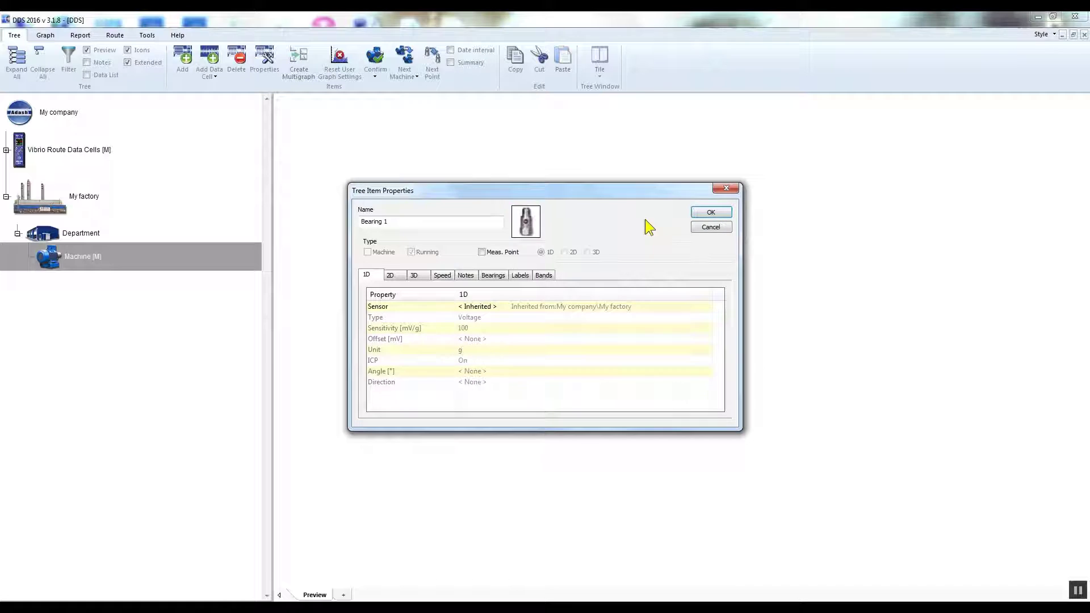
click(482, 252)
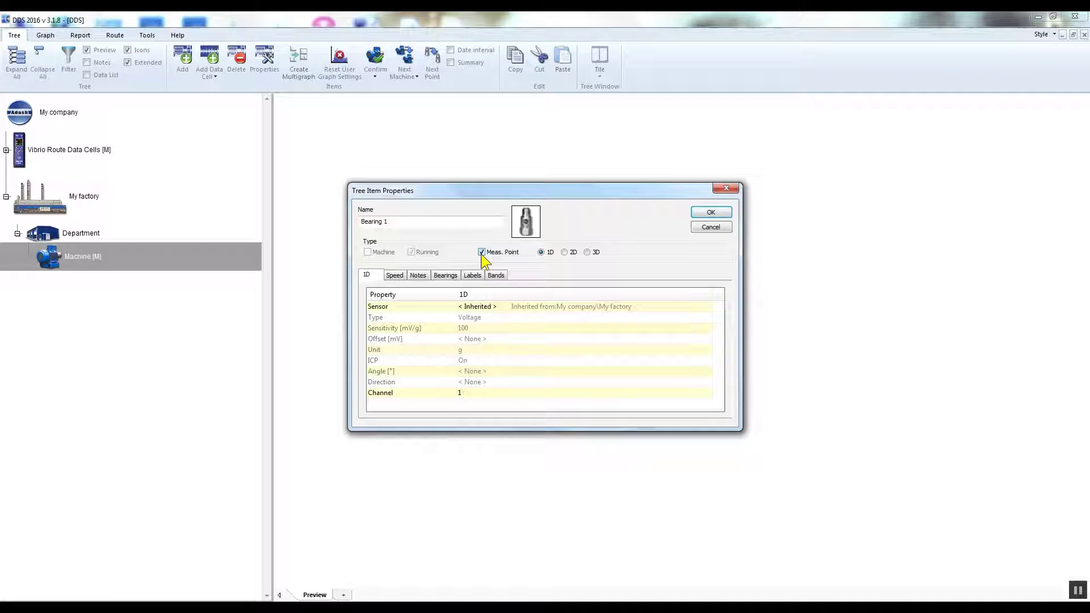
click(724, 213)
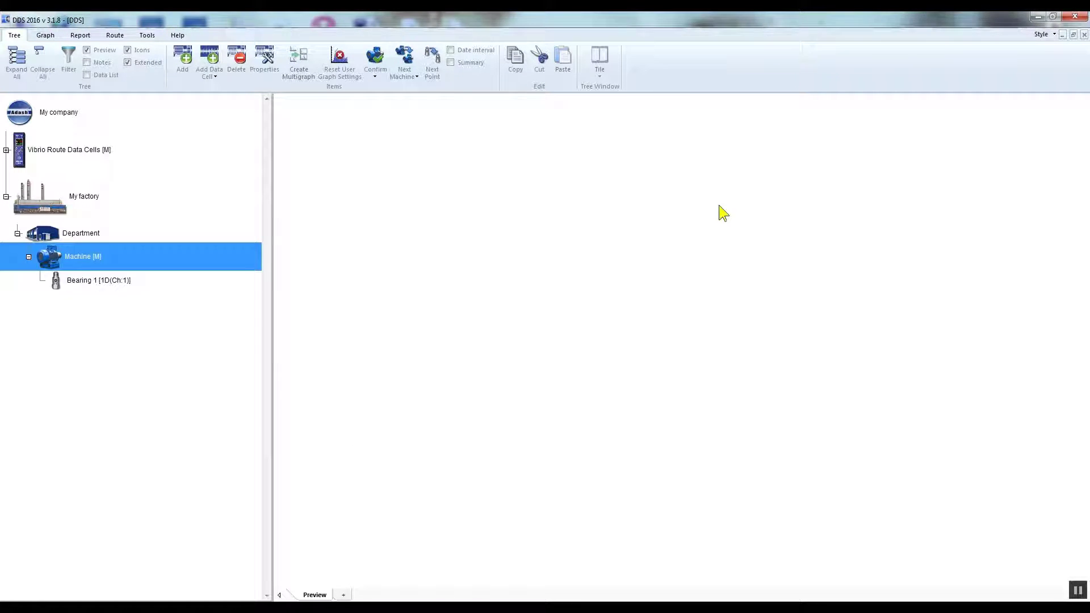
Expand Vibrio Route Data Cells down to the predefined data cells and review the measurement properties of Vel_RMS.
click(90, 290)
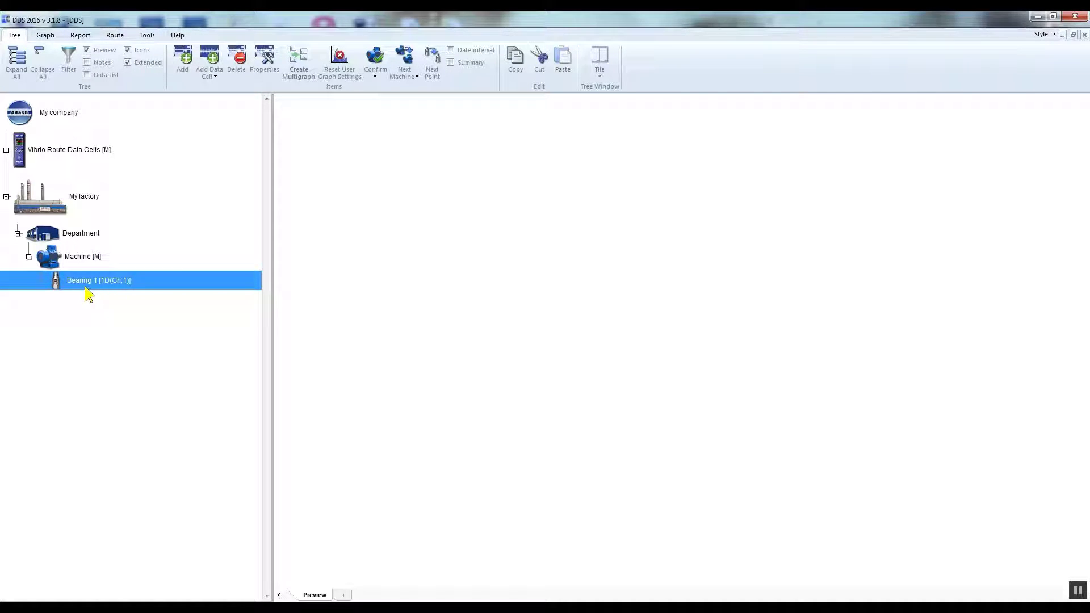
click(20, 156)
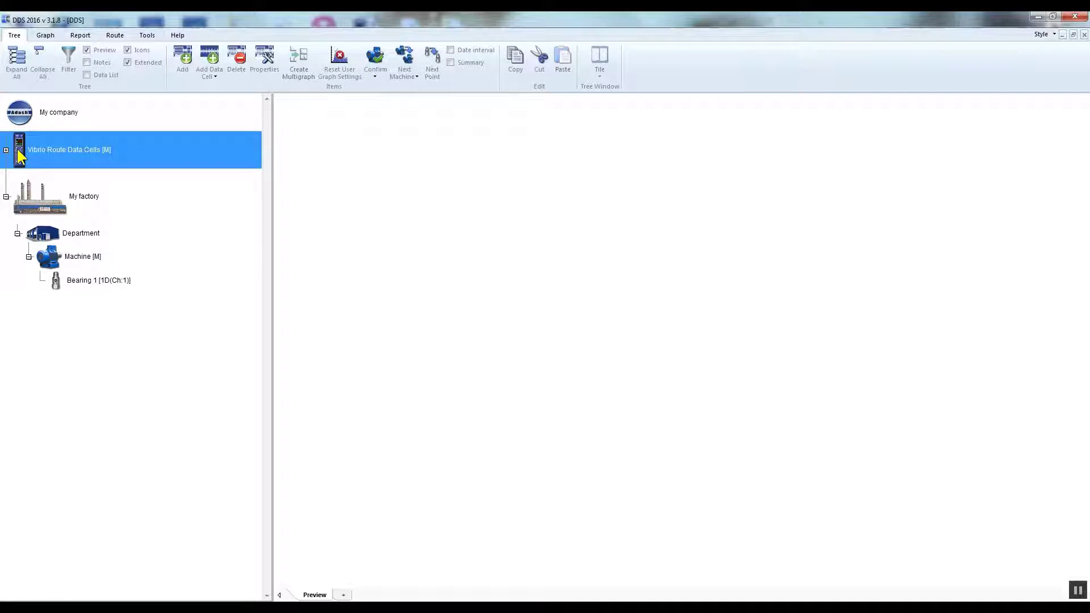
click(6, 150)
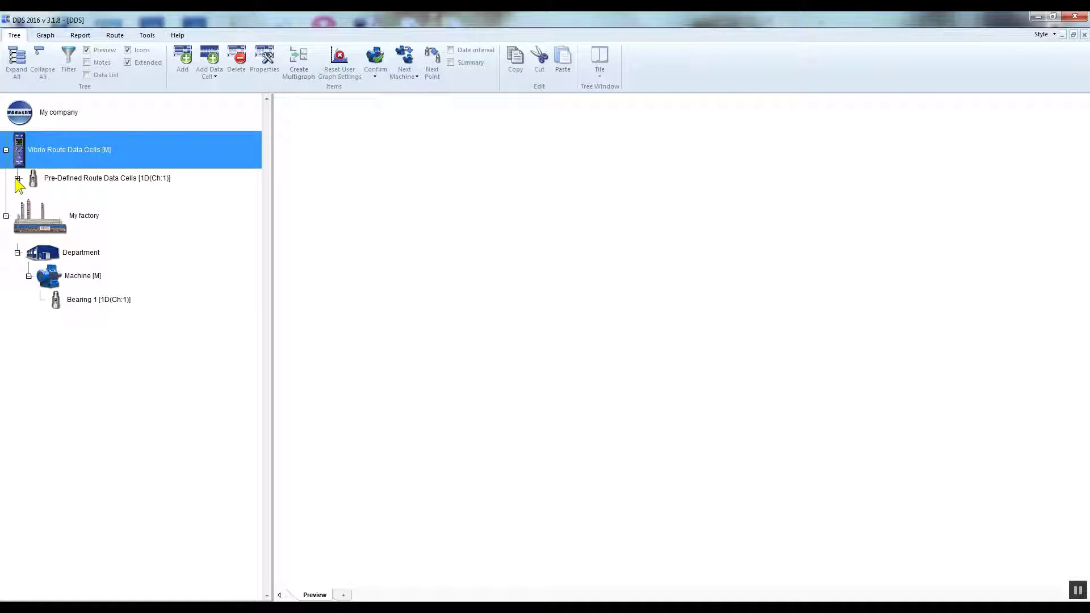
click(18, 179)
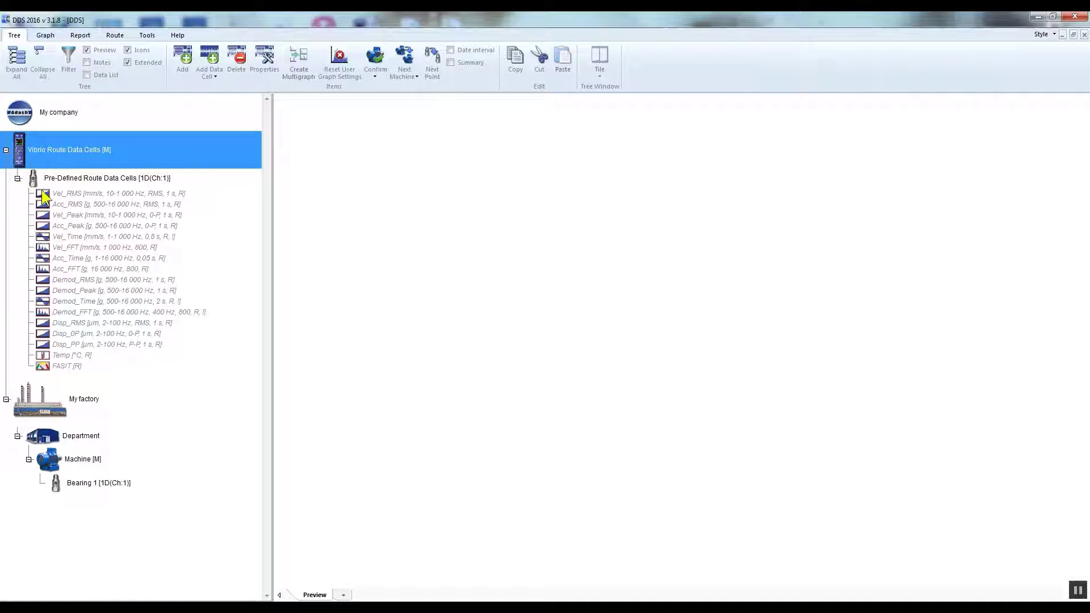
click(193, 194)
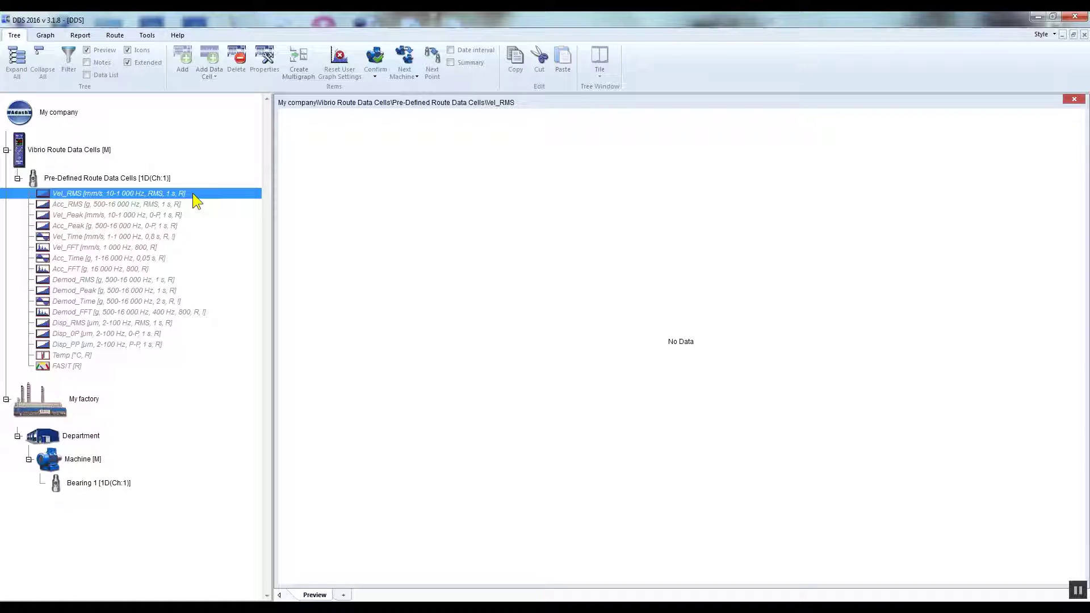
right_click(192, 193)
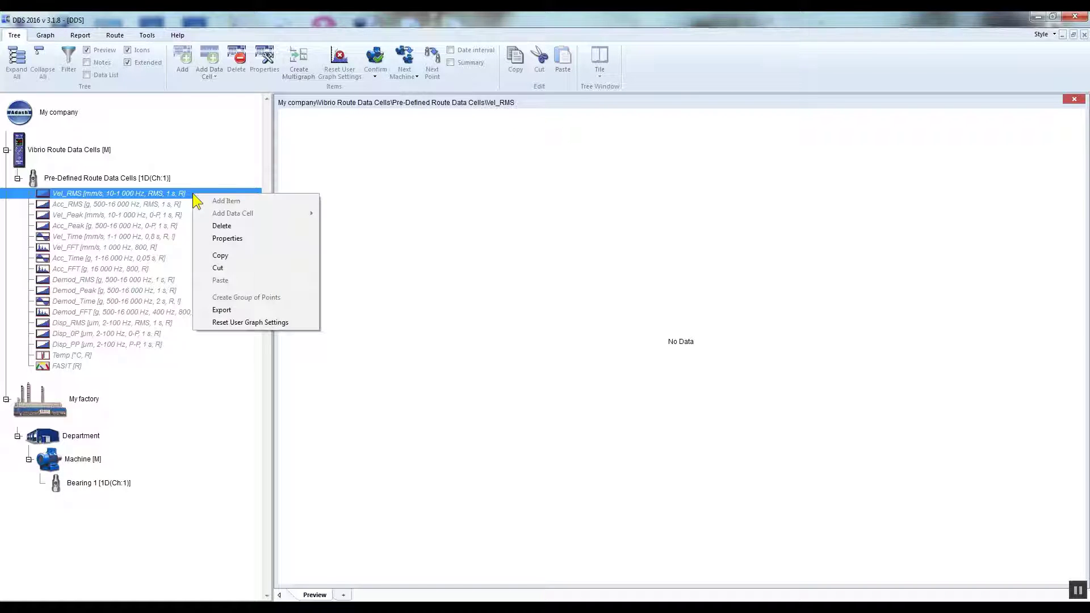
click(222, 239)
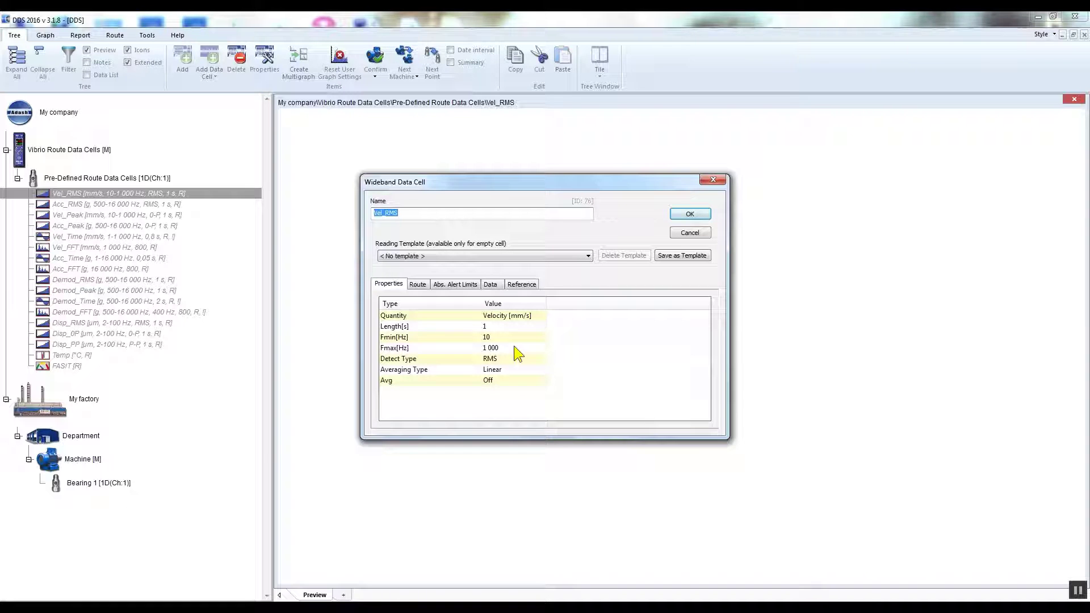
click(702, 215)
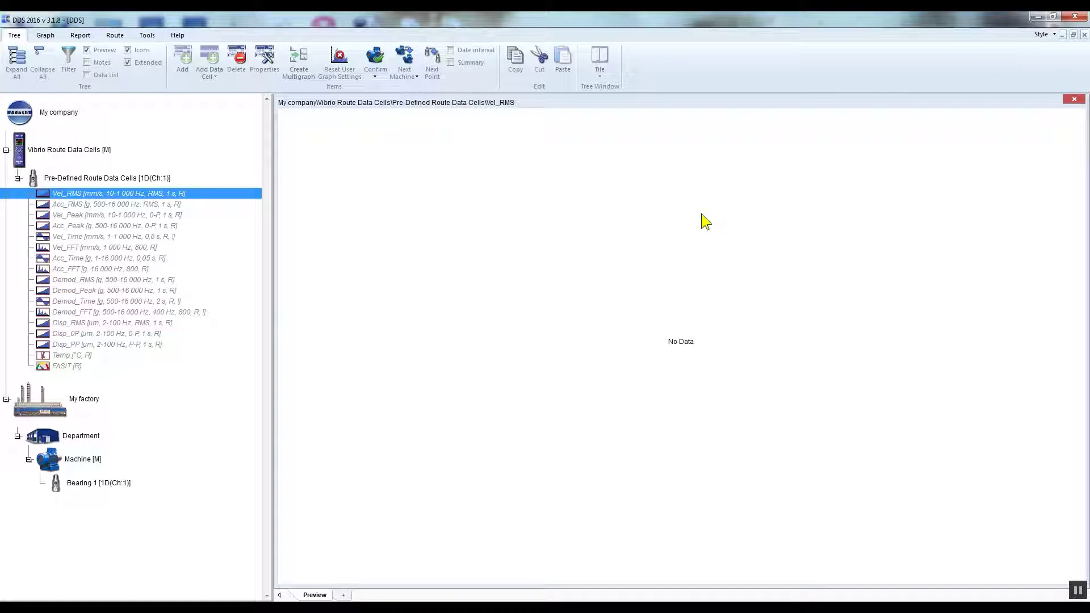
Copy the predefined Vel_RMS, Acc_RMS and Vel_FFT data cells together into Bearing 1 under Machine, then collapse Vibrio Route Data Cells.
click(178, 207)
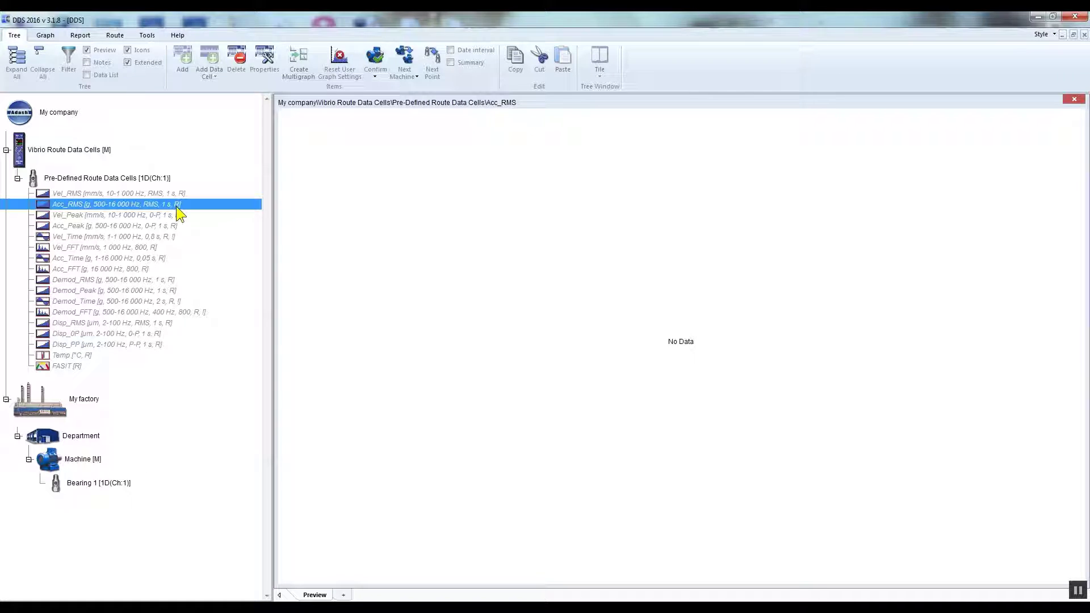
click(151, 250)
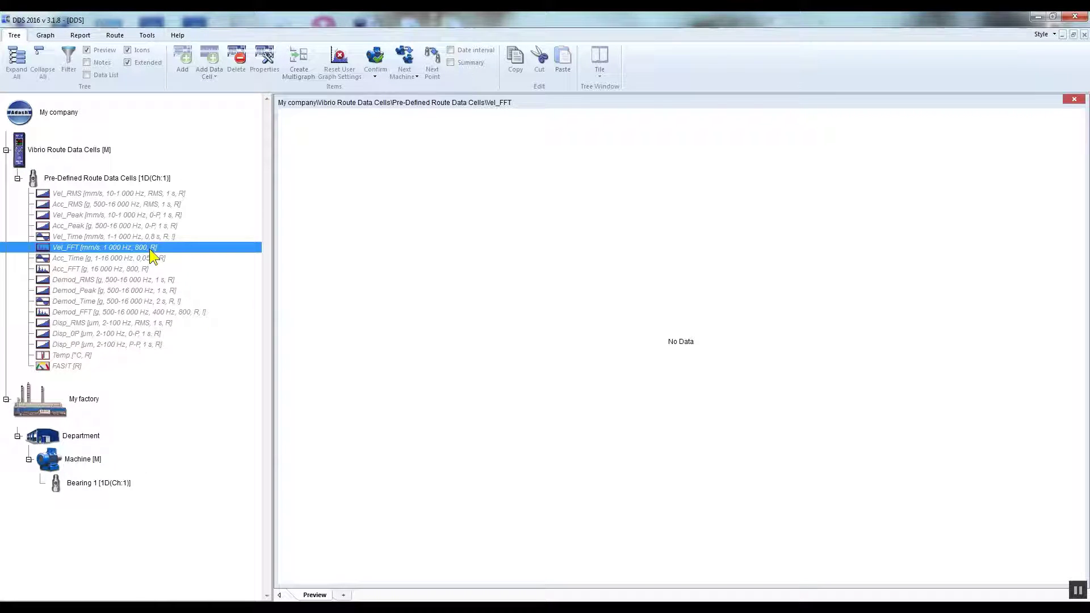
click(185, 196)
ctrl+click(179, 206)
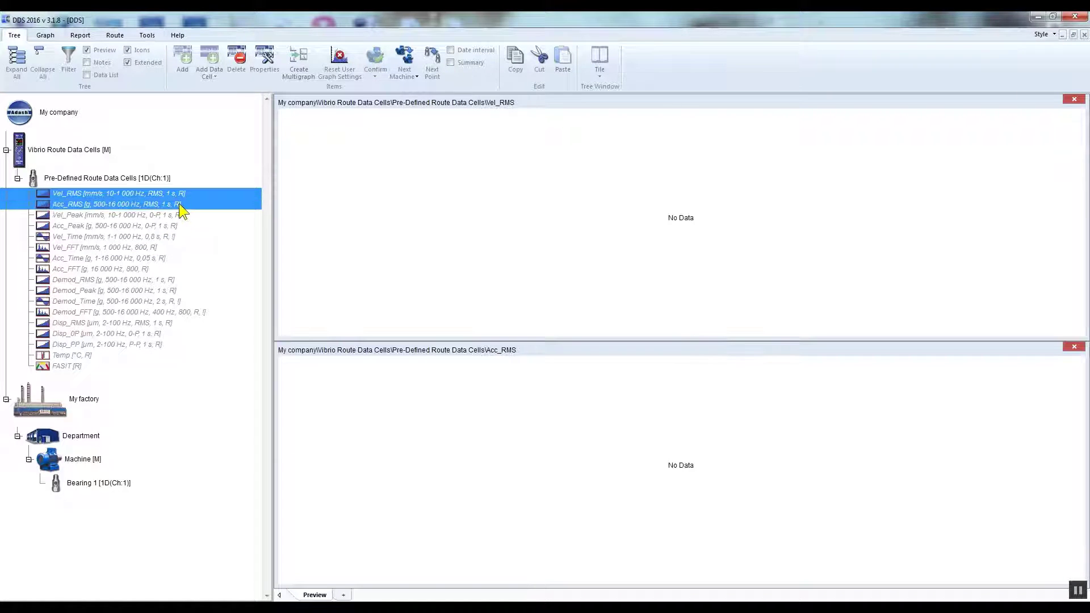
ctrl+click(159, 250)
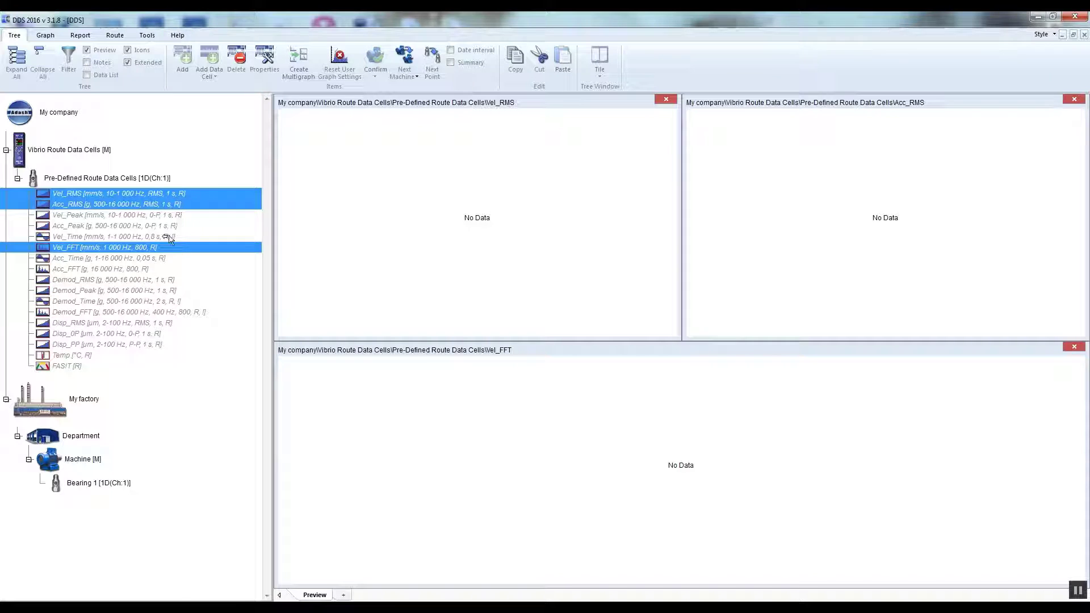
drag(118, 349, 67, 483)
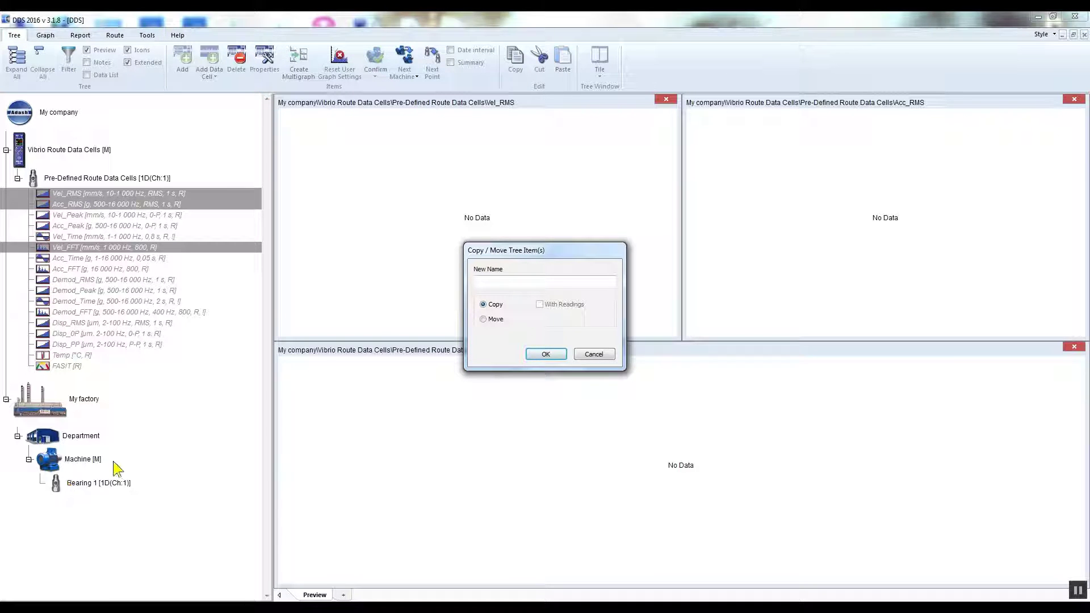
click(487, 318)
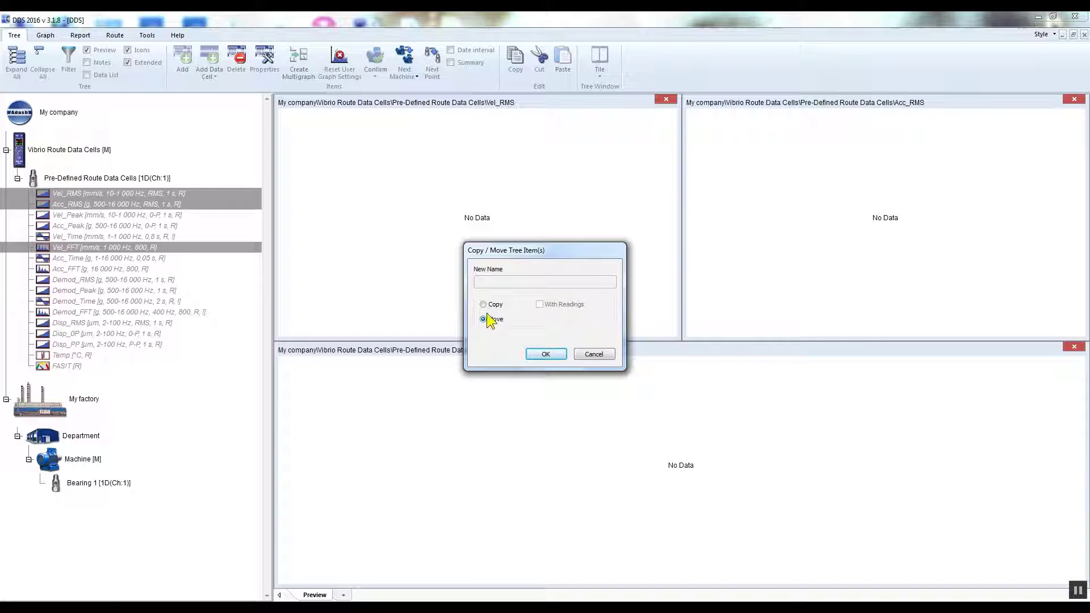
click(484, 305)
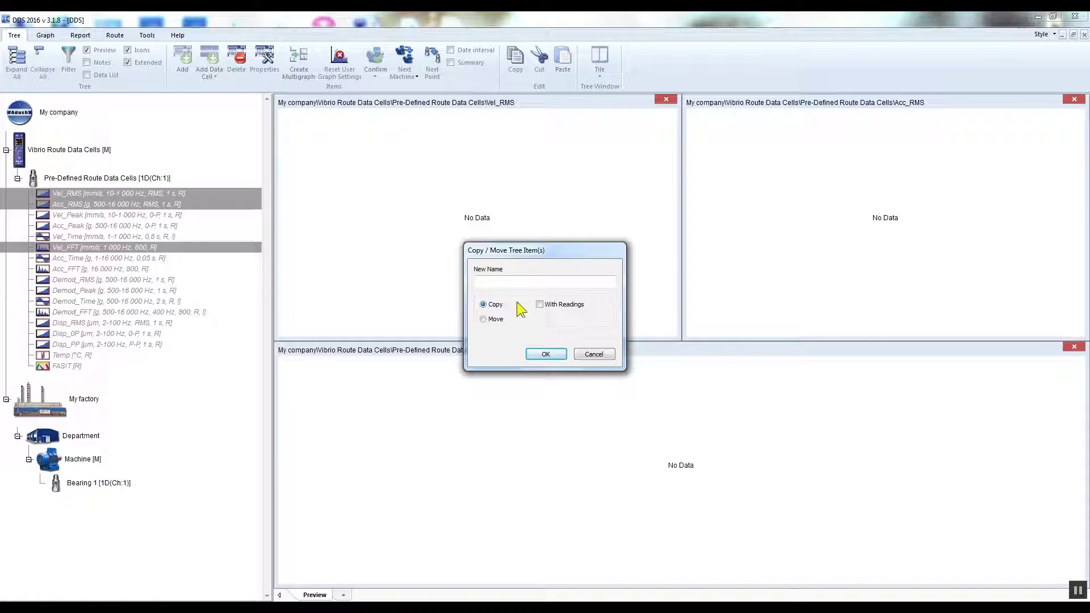
click(559, 355)
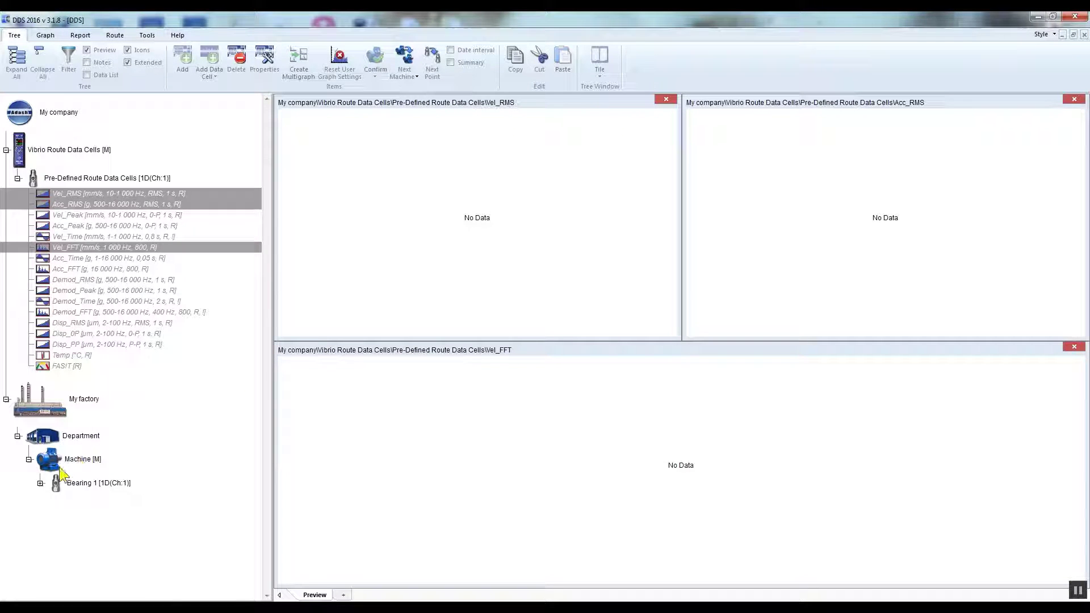
click(41, 483)
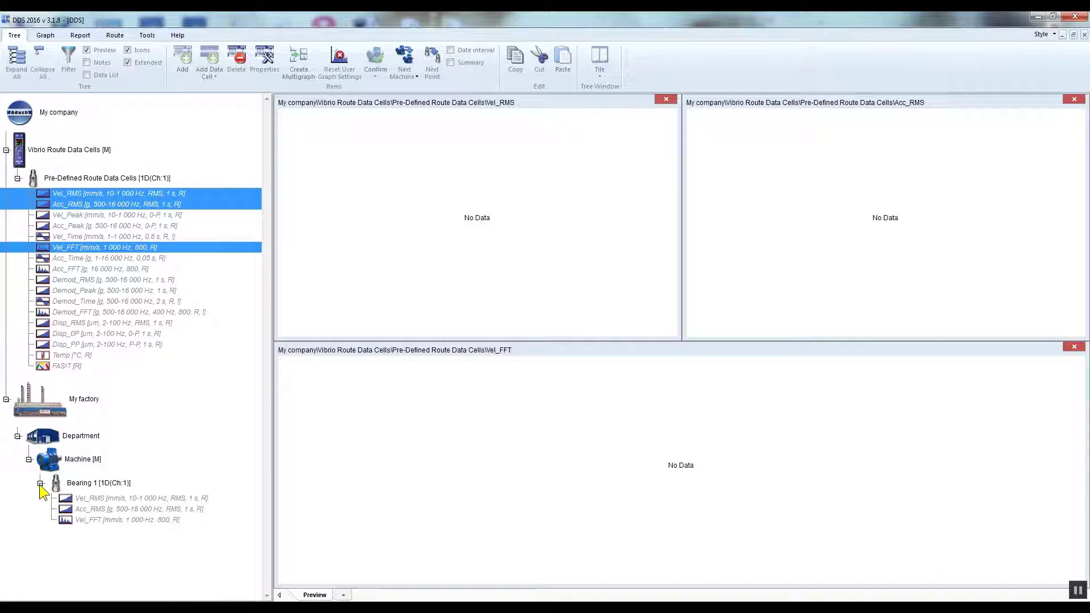
click(6, 150)
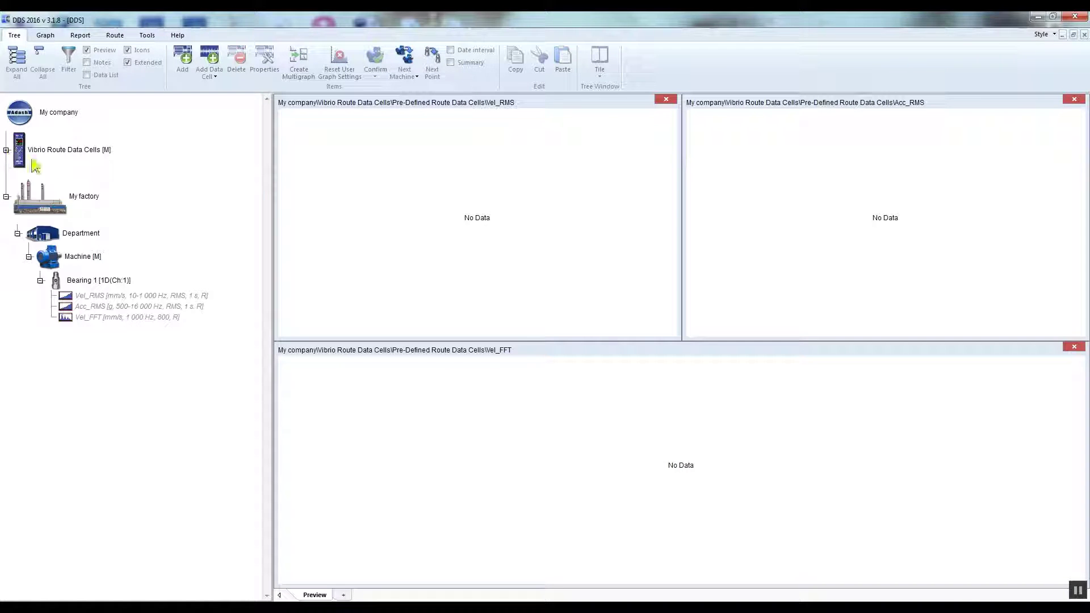
Copy the Bearing 1 measurement point with its data cells within Machine under the name Bearing 2.
click(92, 282)
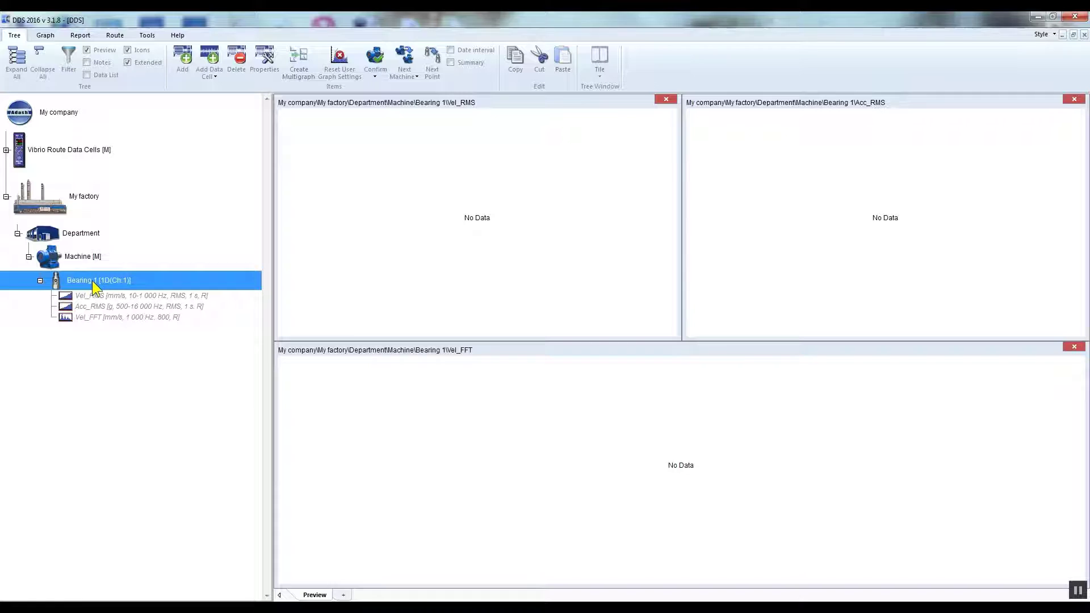
drag(58, 260, 59, 260)
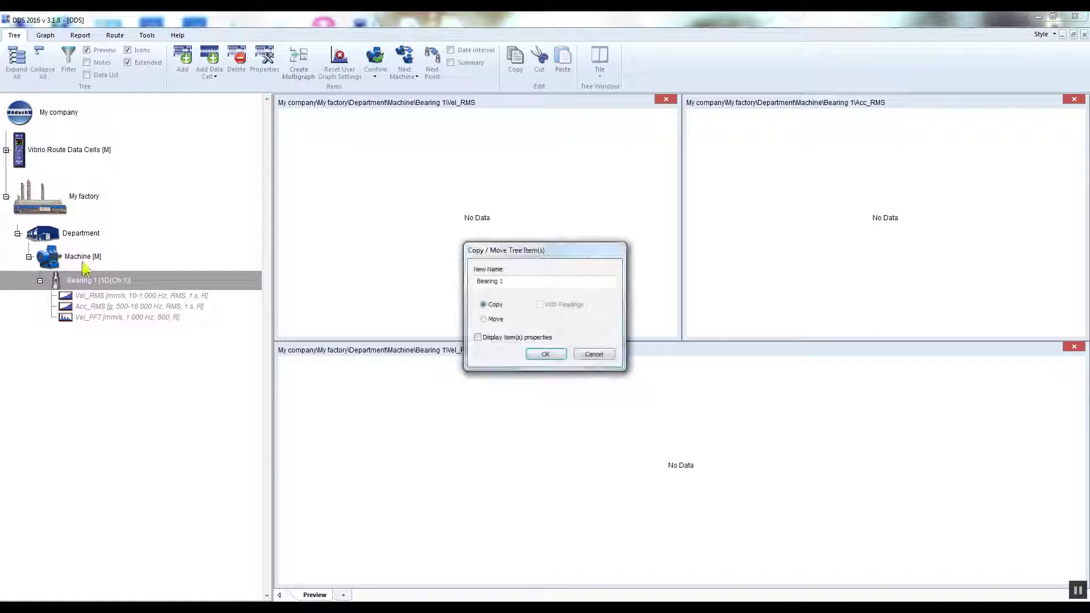
click(520, 282)
key(BackSpace)
text(2)
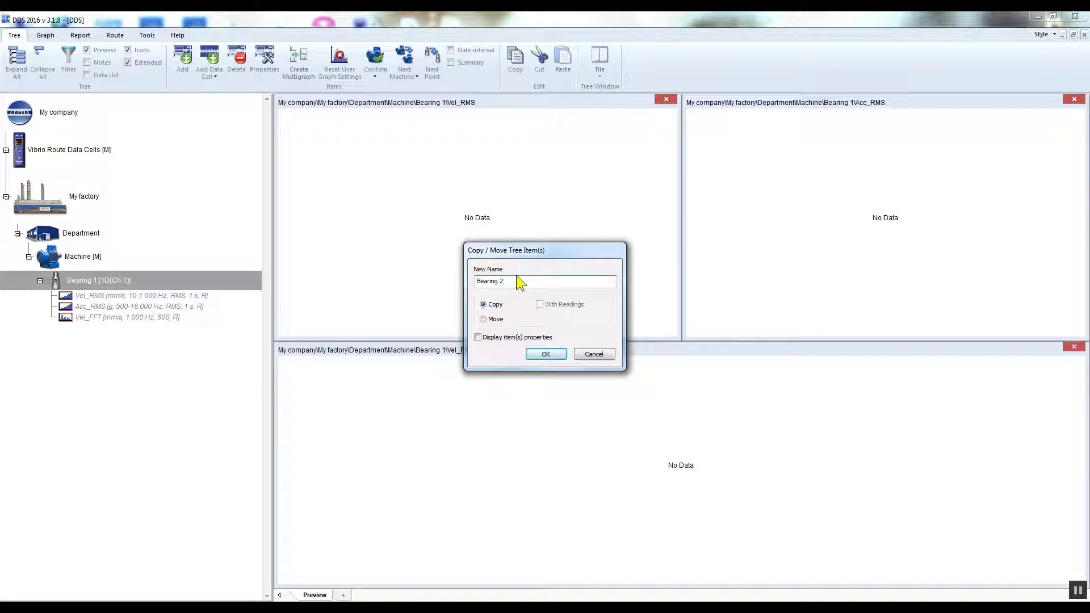
click(548, 355)
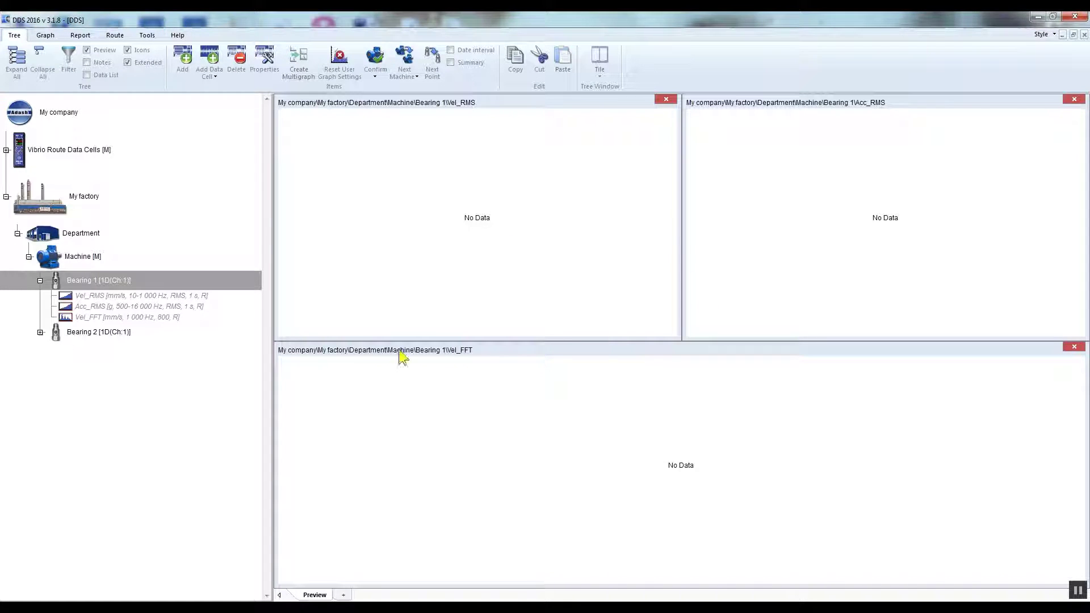
Copy Machine within Department as Machine 2, and expand the bearings of both machines to show their data cells.
click(56, 259)
drag(56, 259, 45, 239)
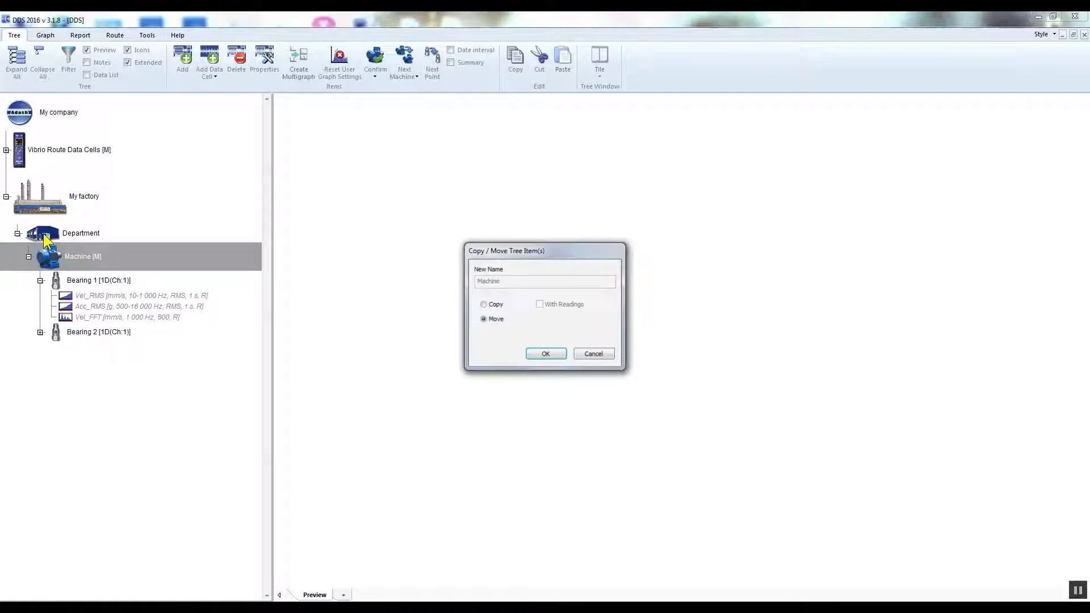
click(489, 305)
click(521, 282)
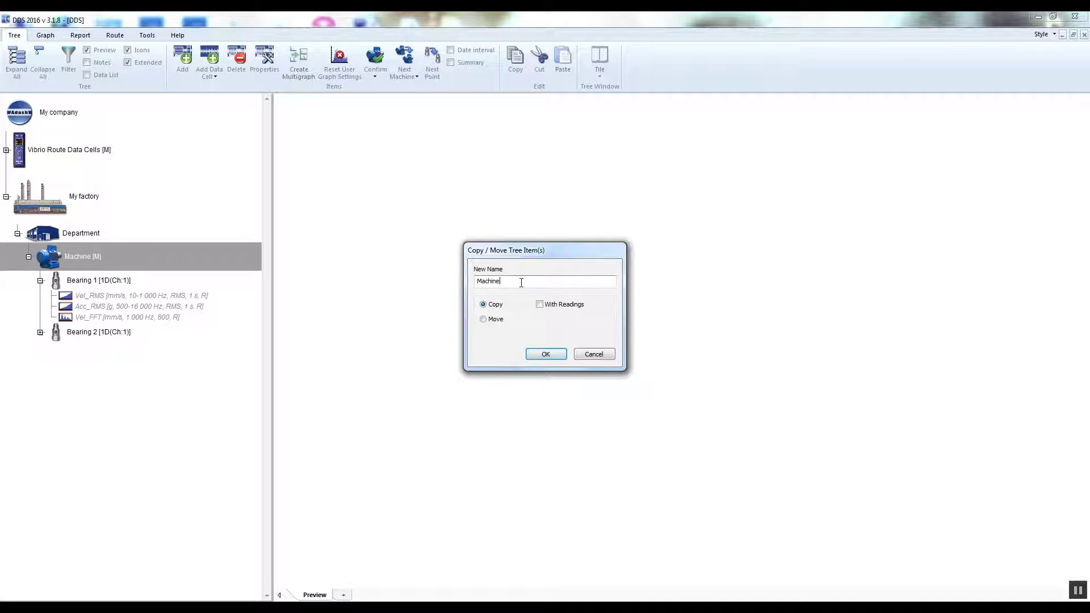
text(2)
click(547, 354)
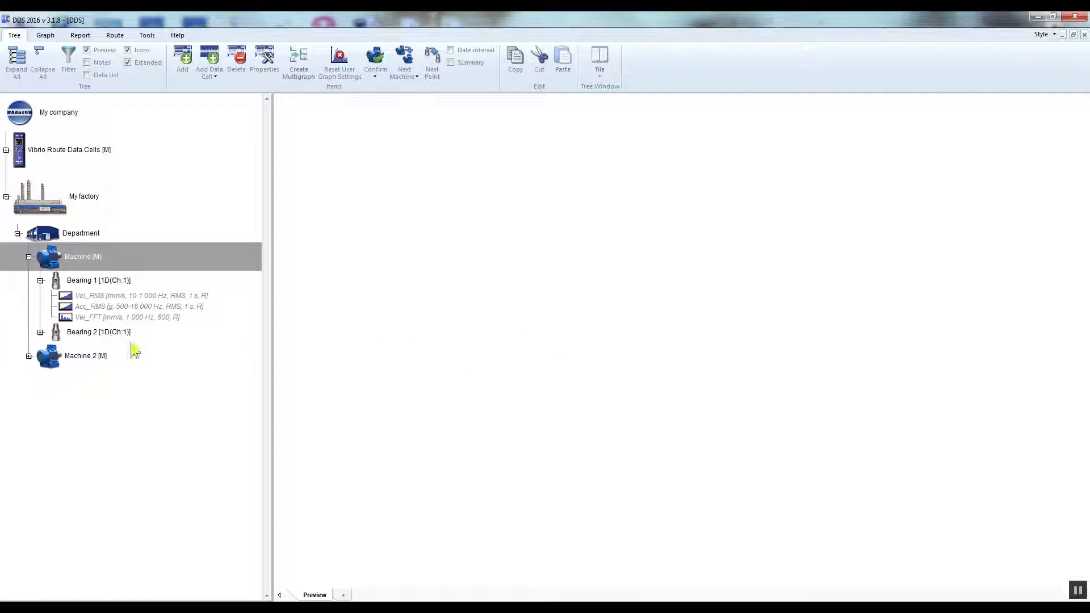
click(28, 357)
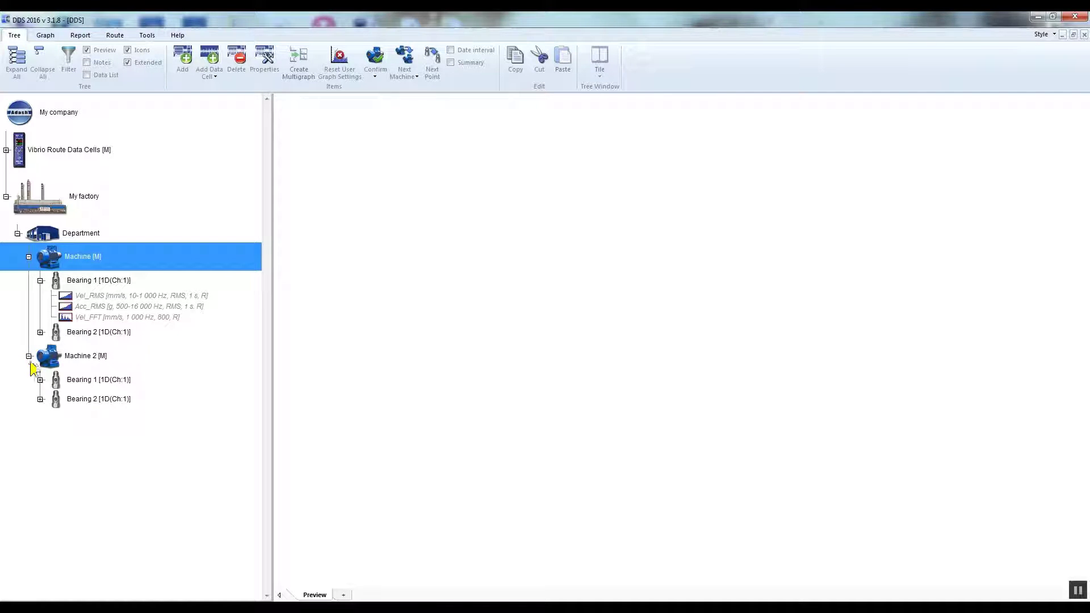
click(40, 380)
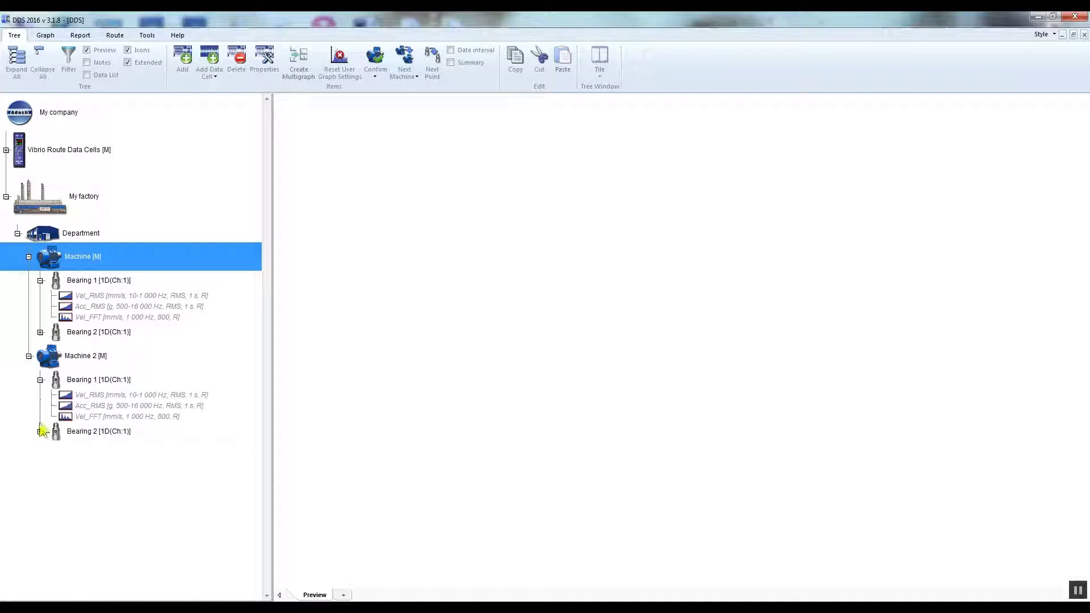
click(40, 432)
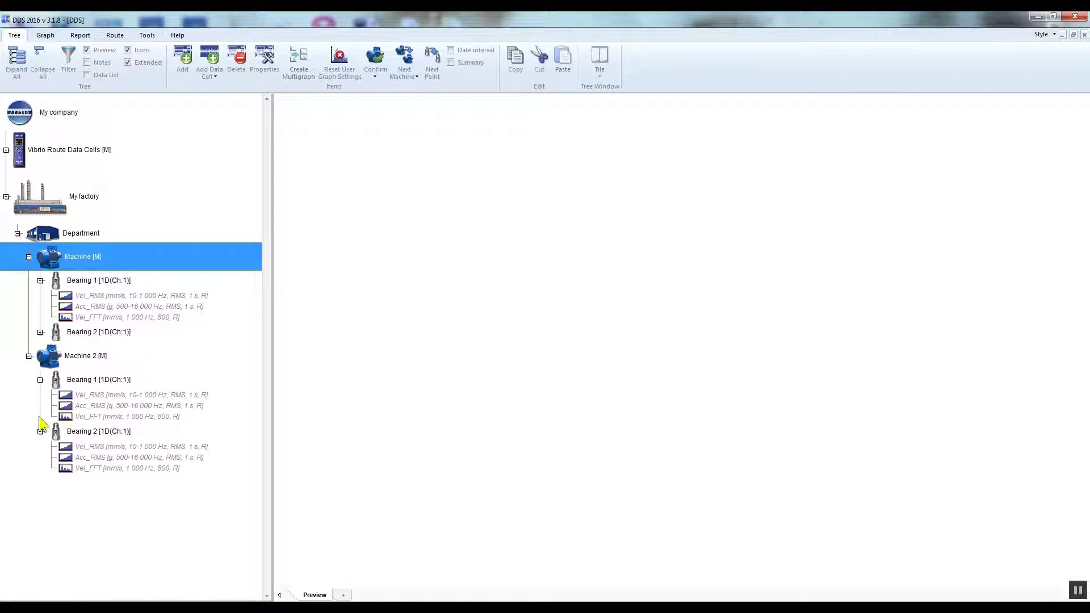
click(40, 332)
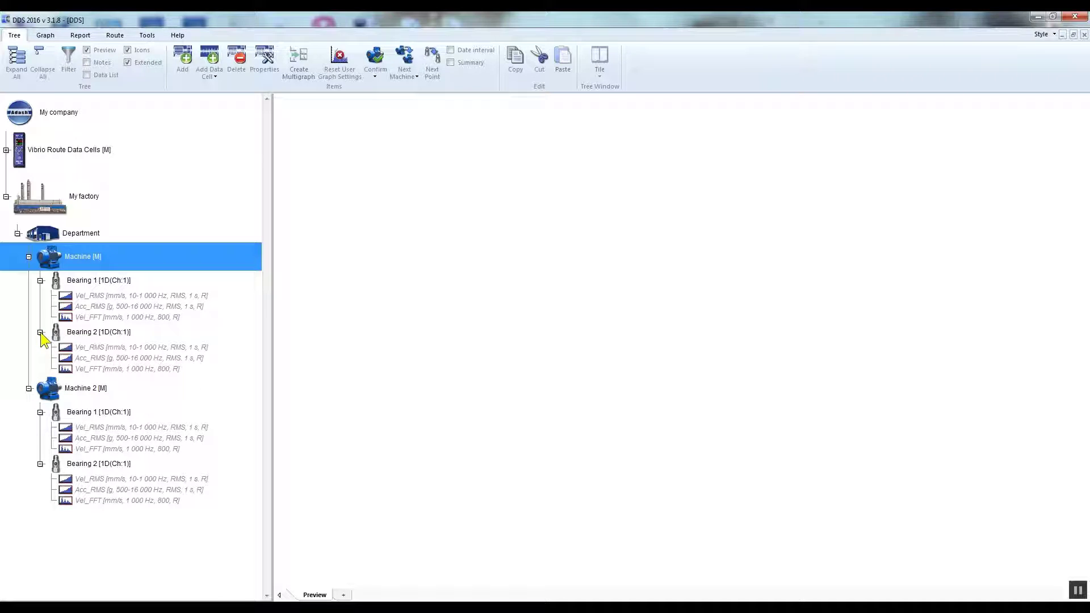
Display the route list and open the A4900 Vibrio M instrument window.
click(20, 203)
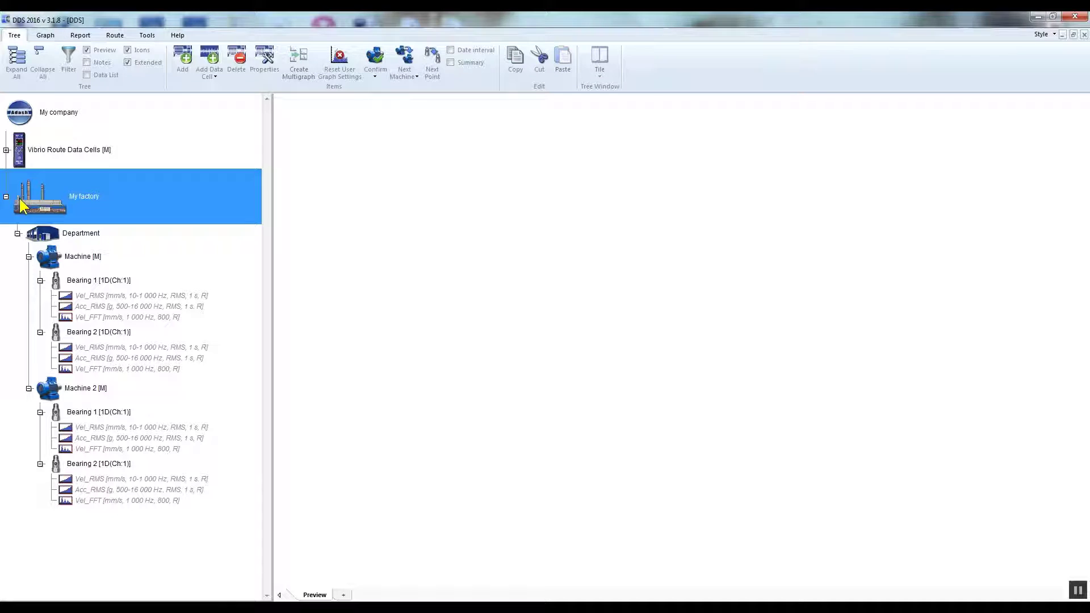
click(123, 40)
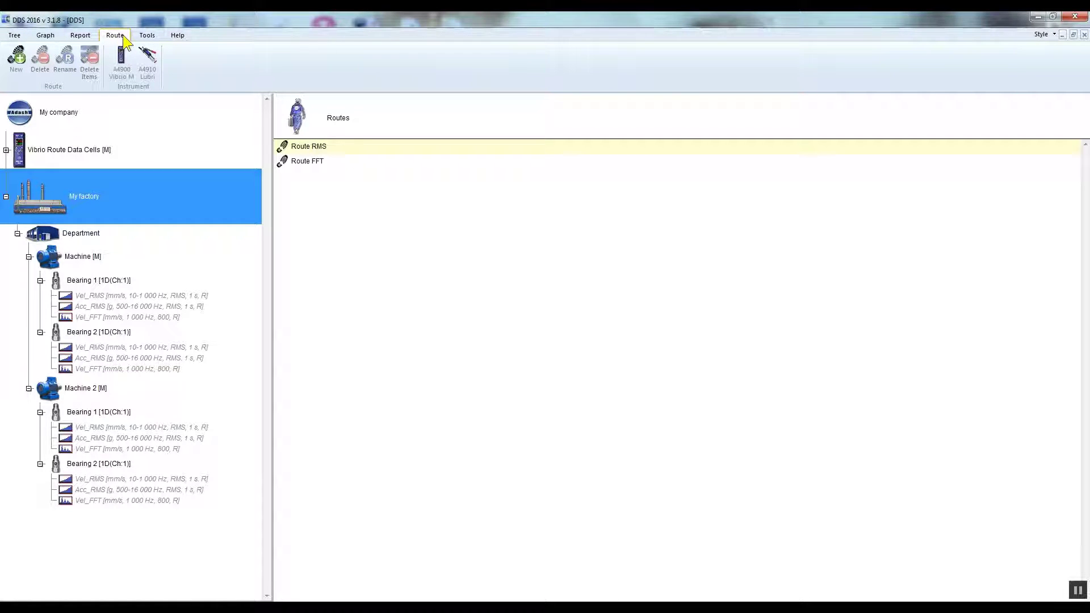
click(126, 69)
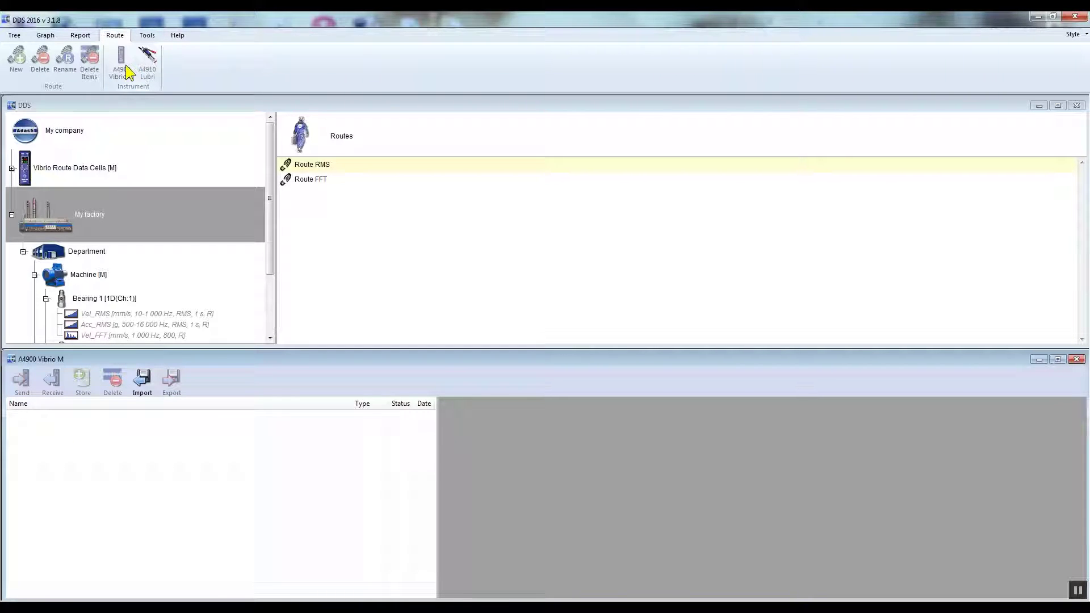
Create a route from the whole My factory tree item, keep the name My factory, and select the new route.
click(12, 215)
drag(48, 225, 179, 233)
drag(259, 215, 322, 197)
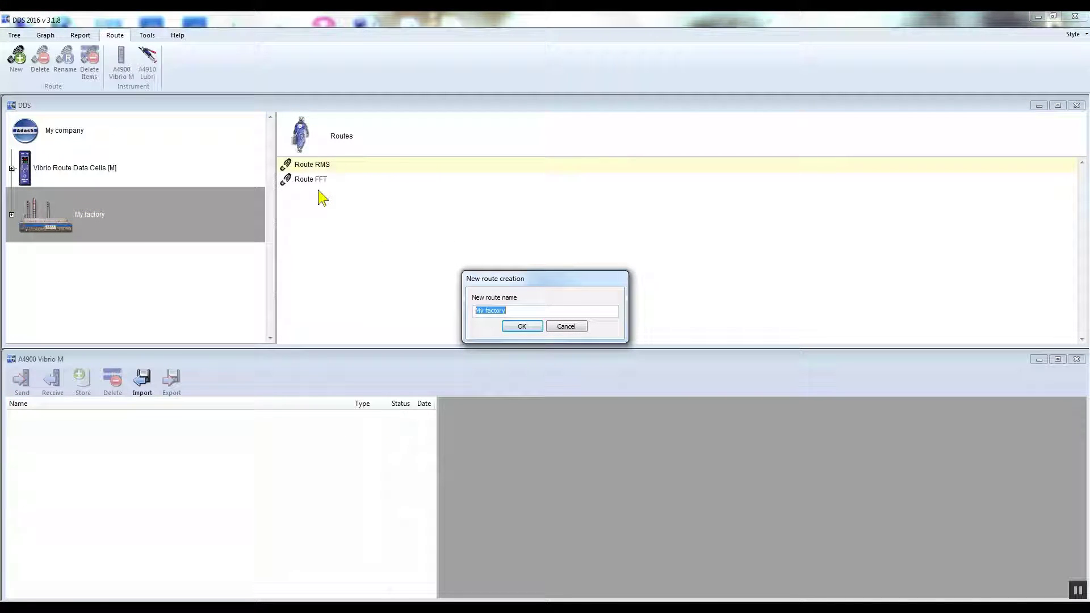
click(533, 328)
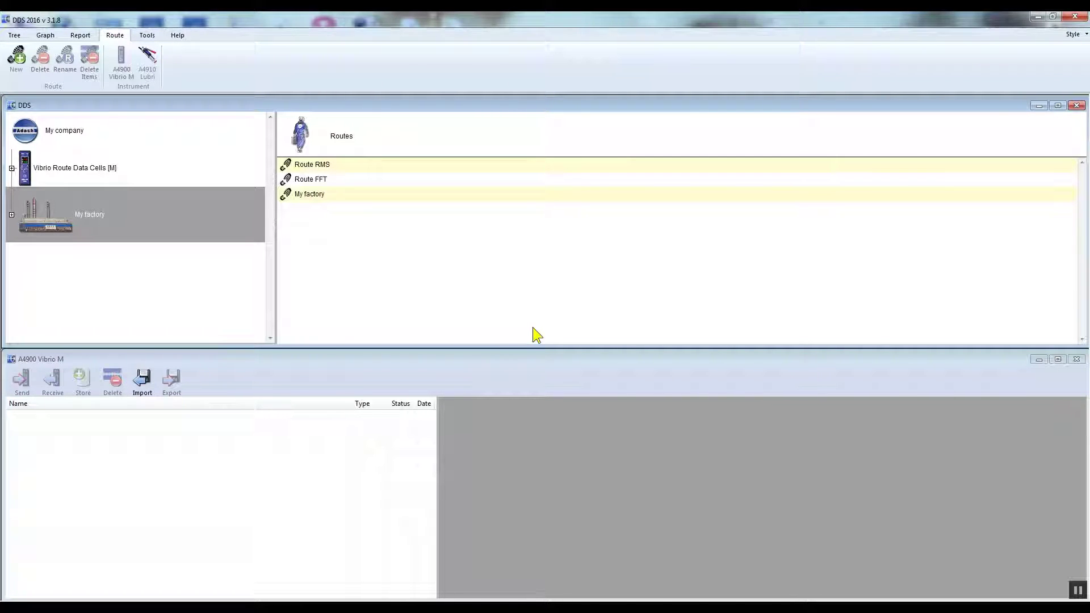
click(332, 197)
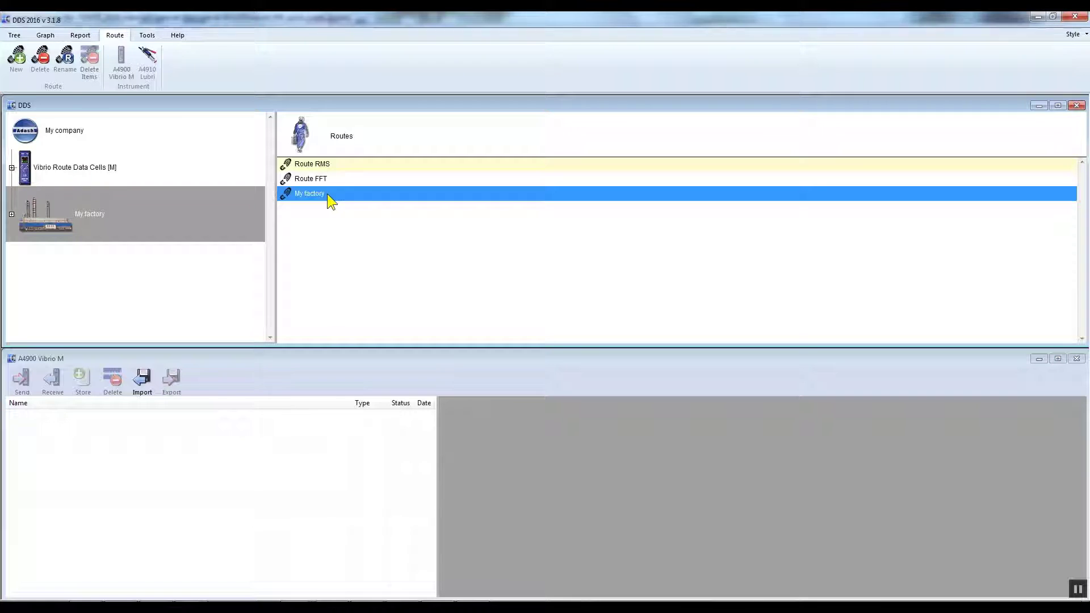
Add the My factory route with all data cells to the A4900 Vibrio M list and send it to the instrument, accepting the memory erase.
drag(328, 195, 70, 418)
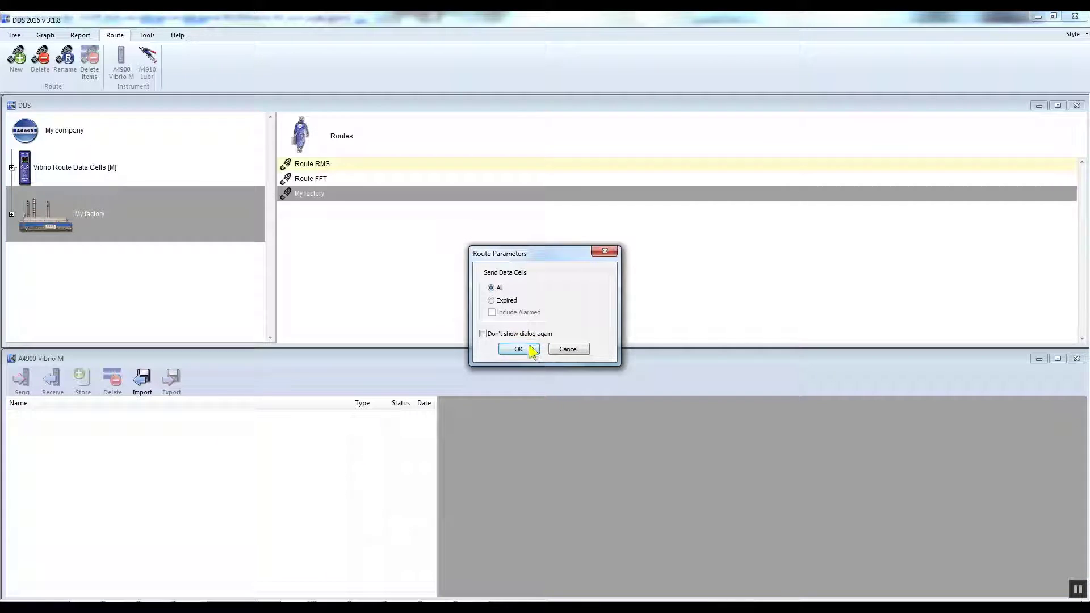
click(536, 352)
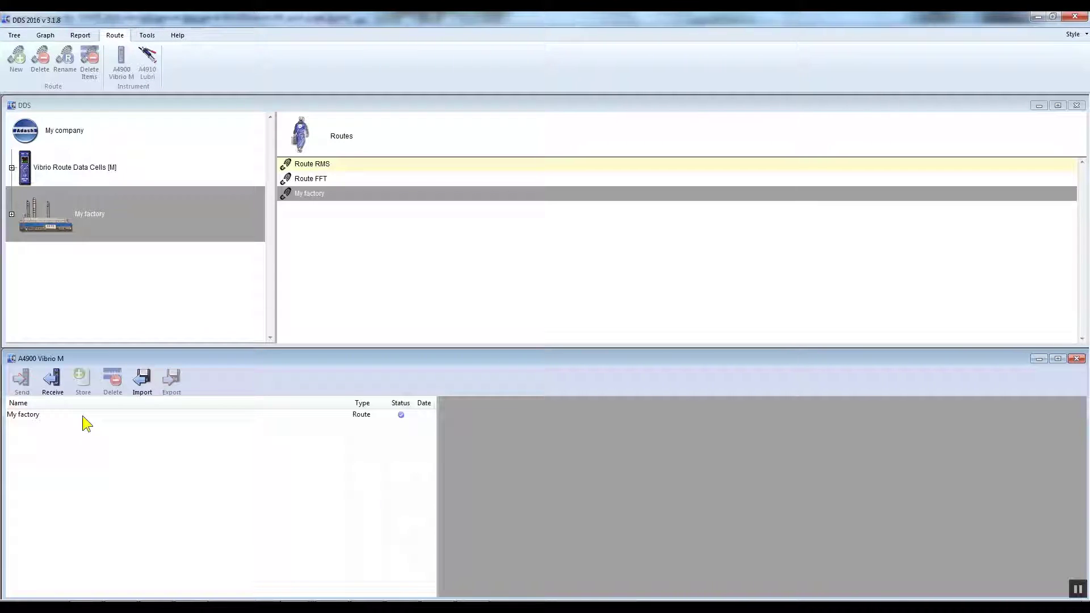
click(76, 414)
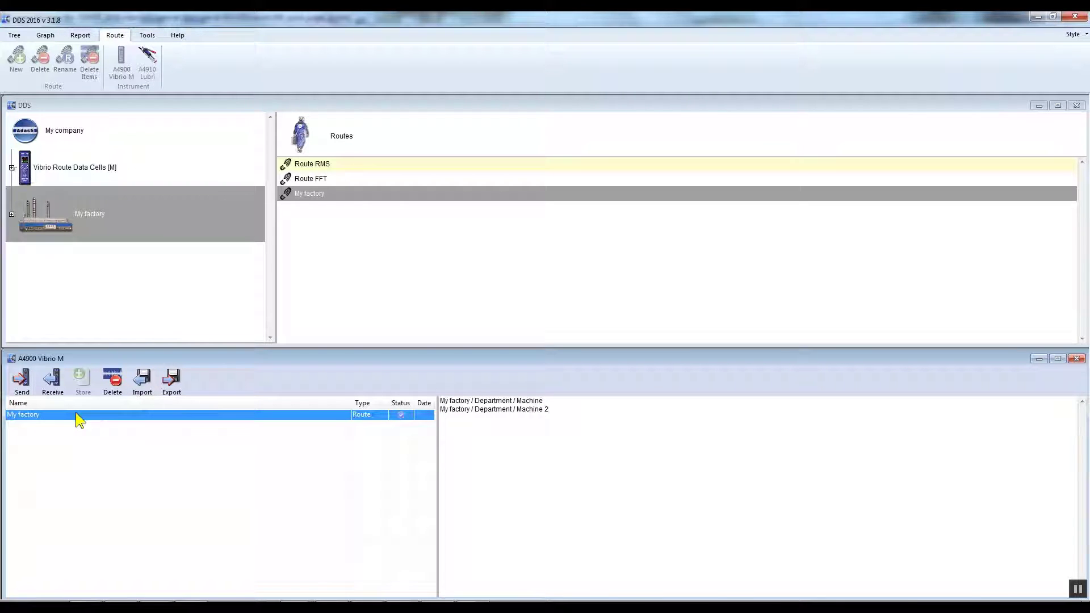
click(23, 381)
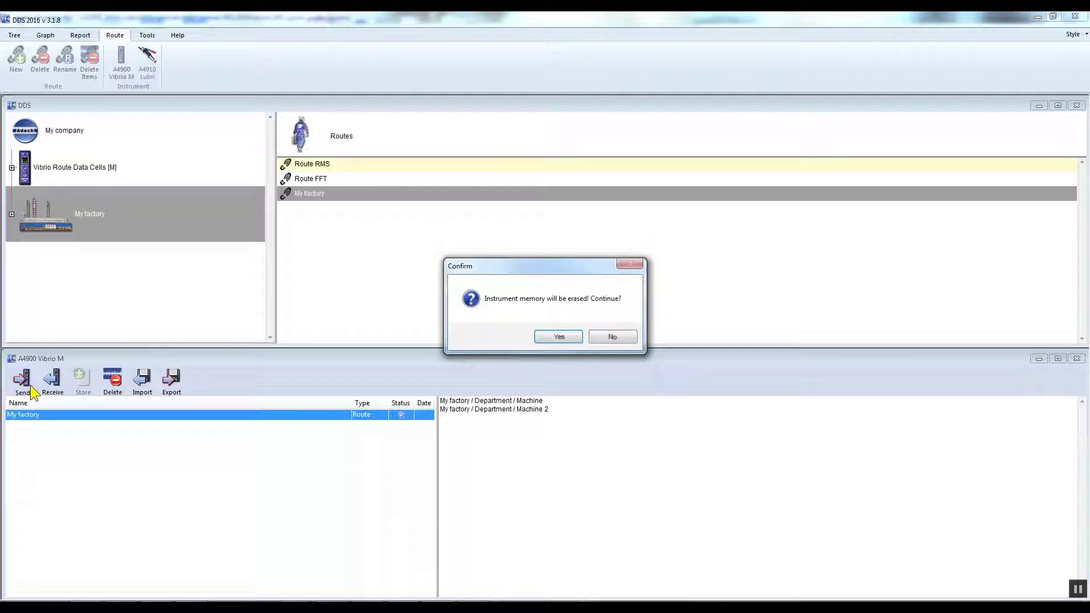
click(559, 337)
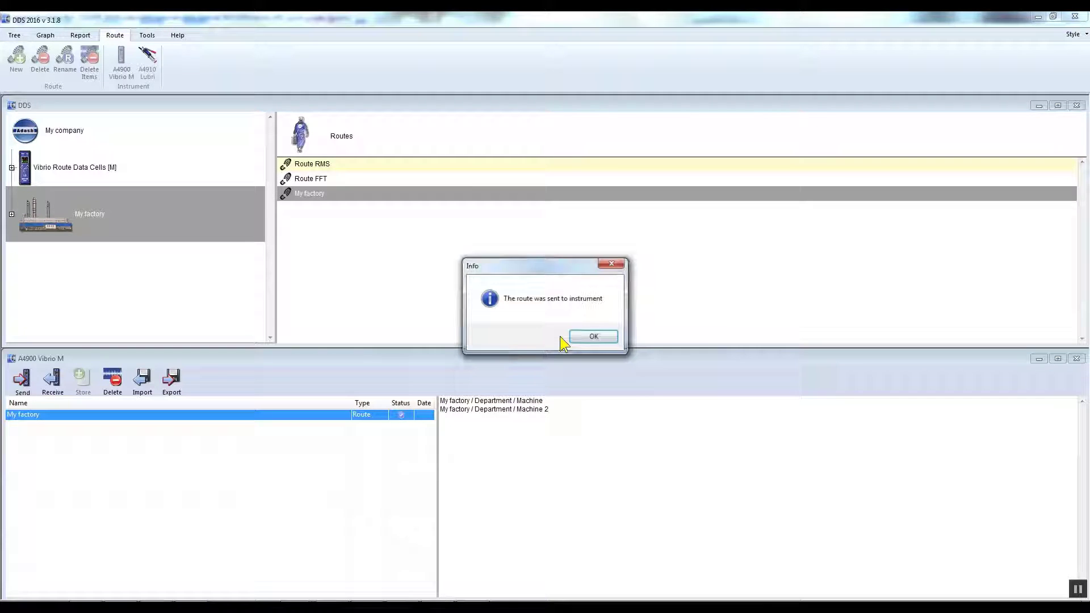
click(594, 337)
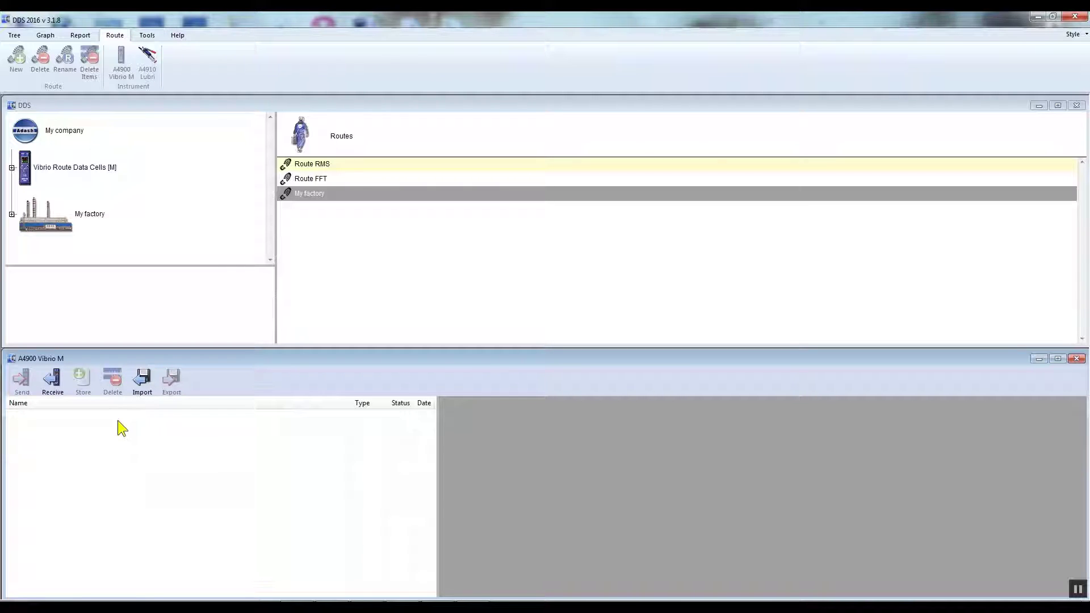
Receive the measured My factory route from the A4900 Vibrio M instrument and store it to the tree.
click(61, 389)
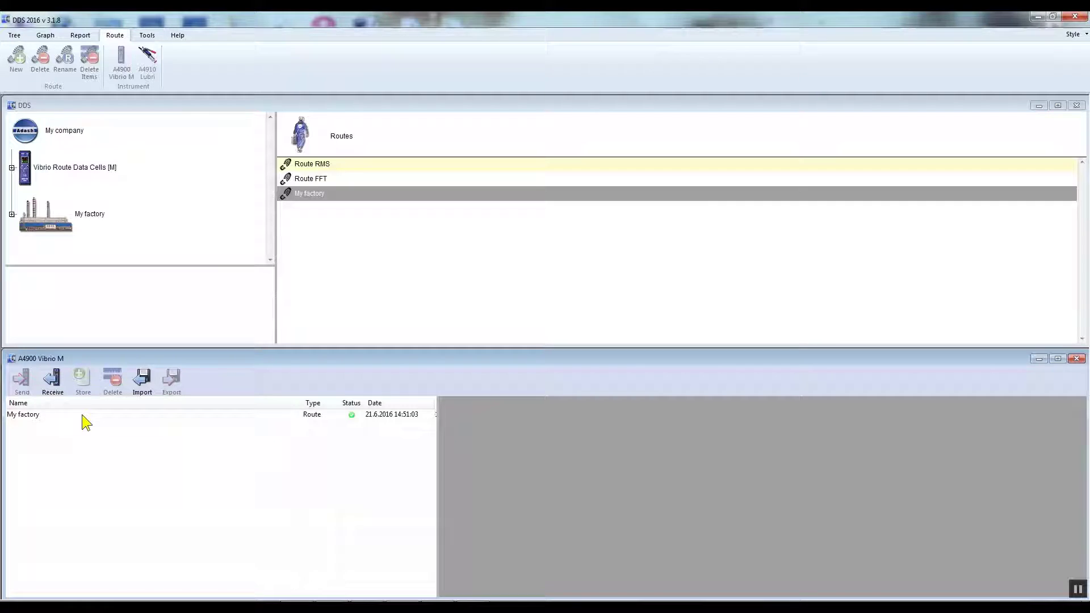
click(82, 416)
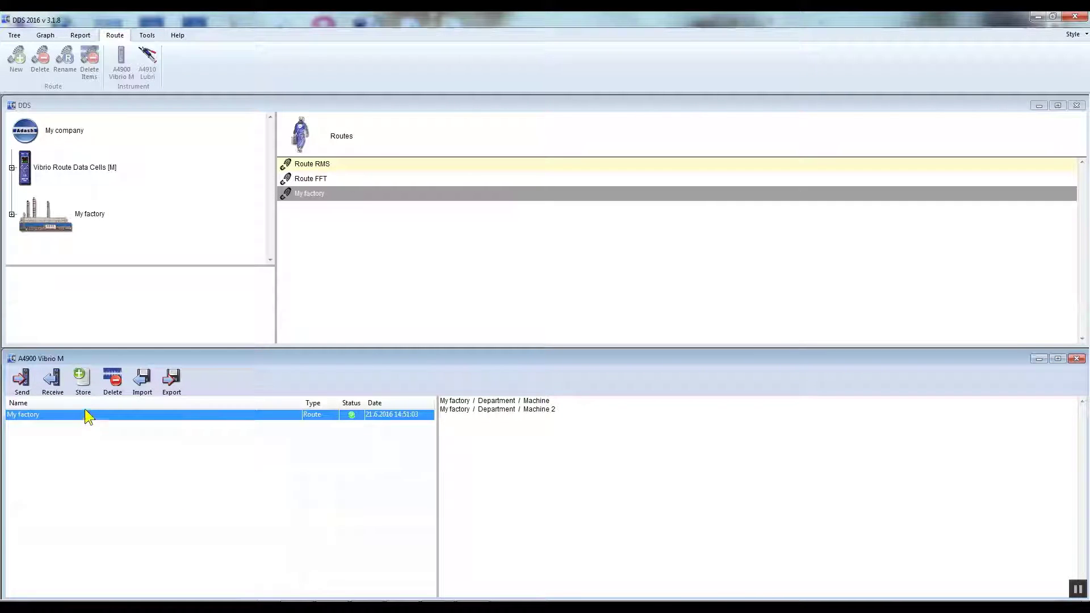
click(96, 396)
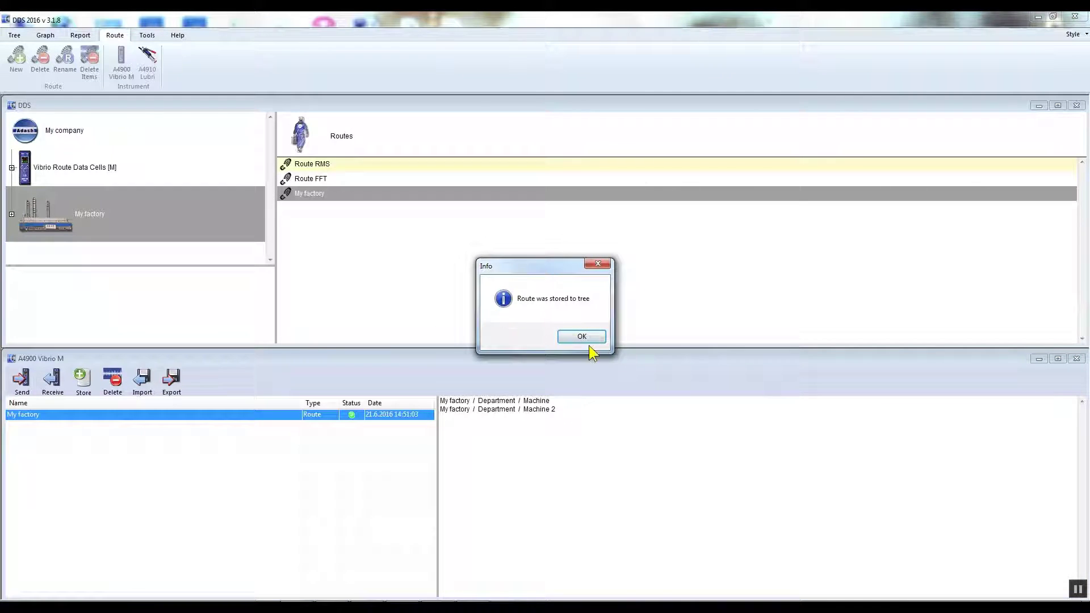
click(589, 339)
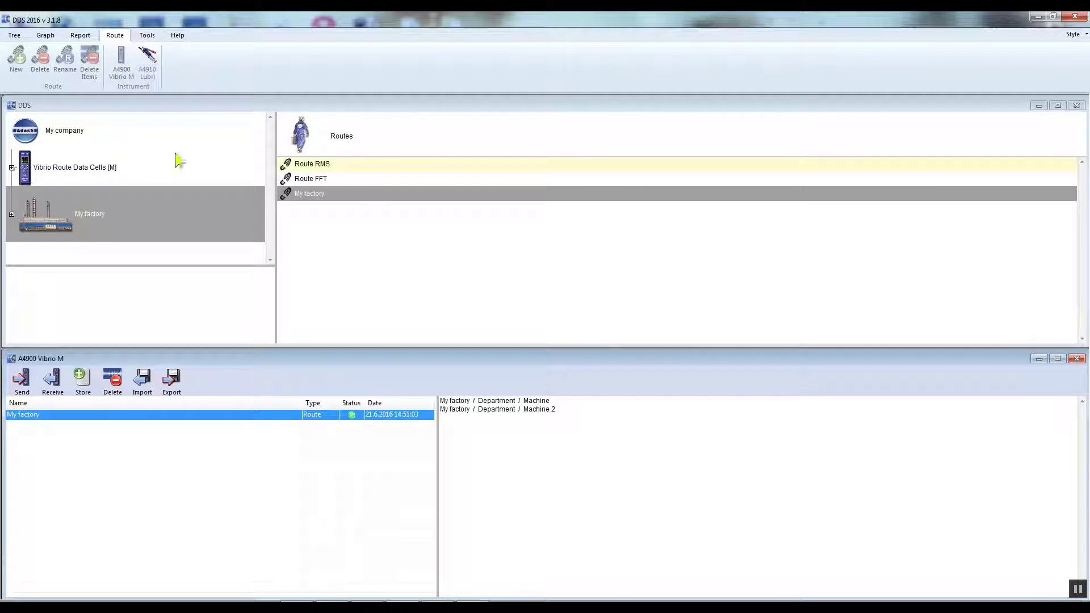
Switch to the graph view, expand My factory down to the bearings of Machine, and display the graphs for Bearing 1.
click(54, 36)
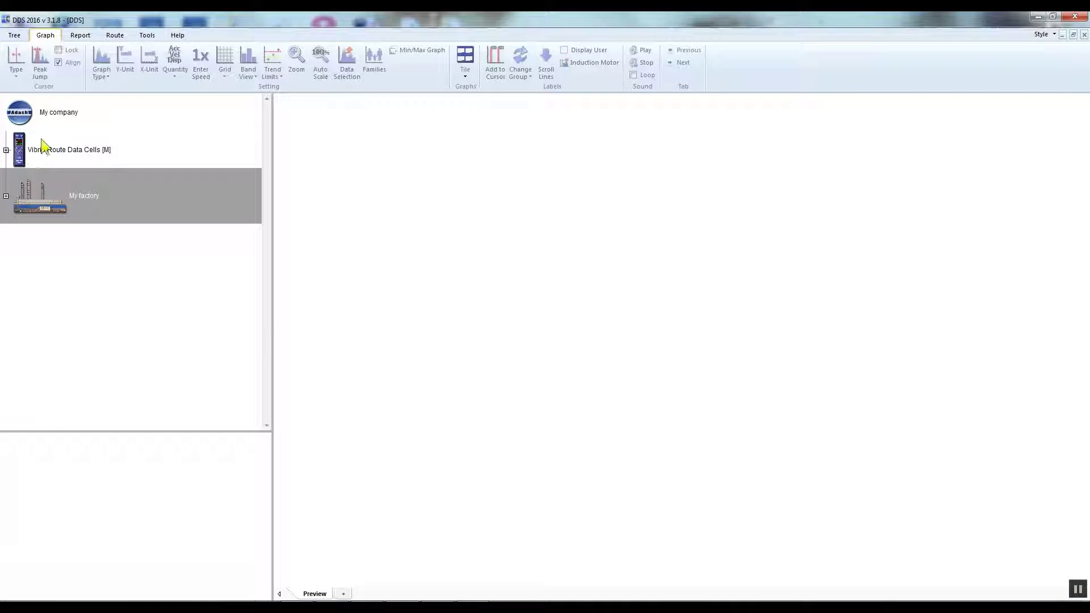
click(7, 197)
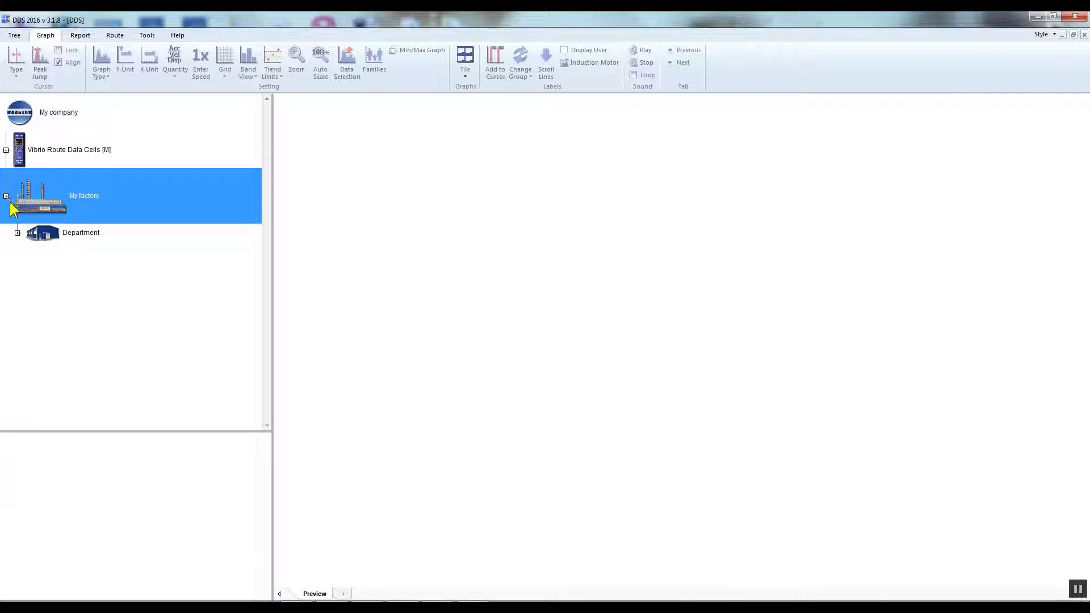
click(17, 232)
click(29, 256)
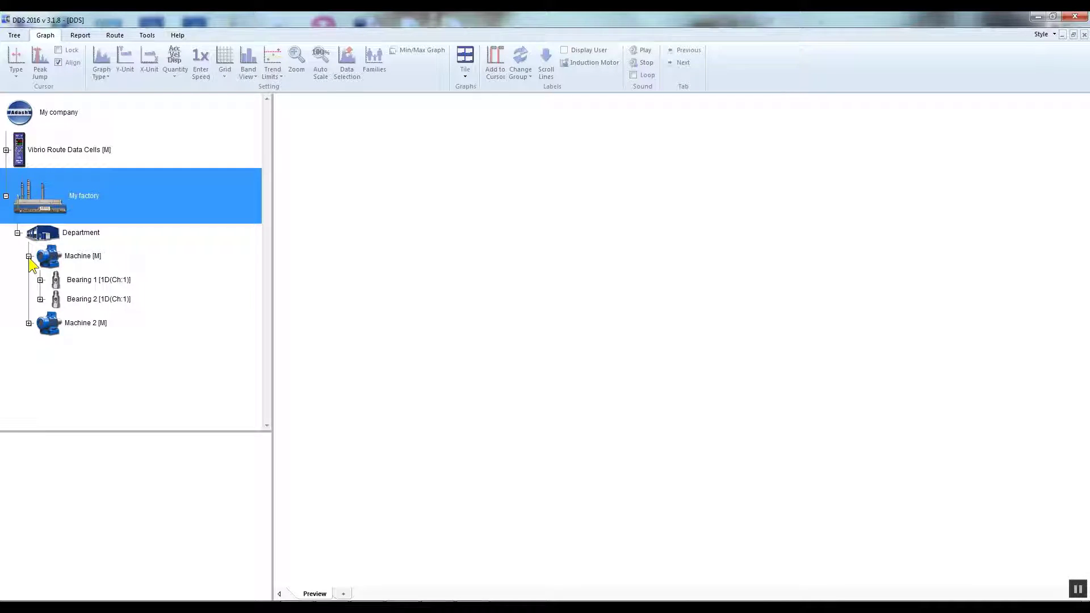
click(71, 281)
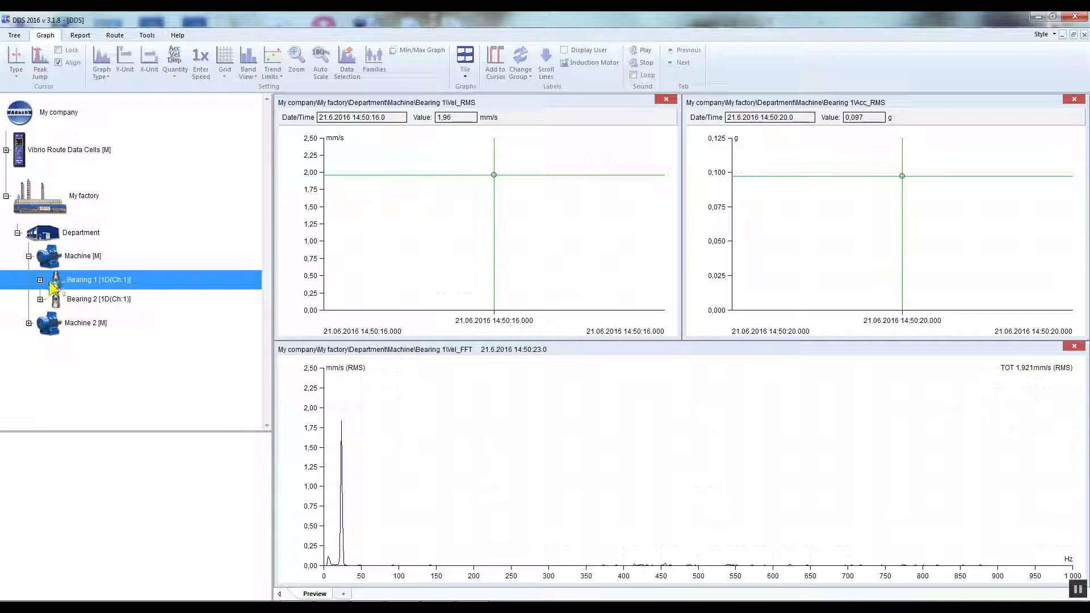
Examine Bearing 1's Vel_RMS, Acc_RMS and Vel_FFT data cells one by one, and return to the combined Bearing 1 graphs.
click(40, 281)
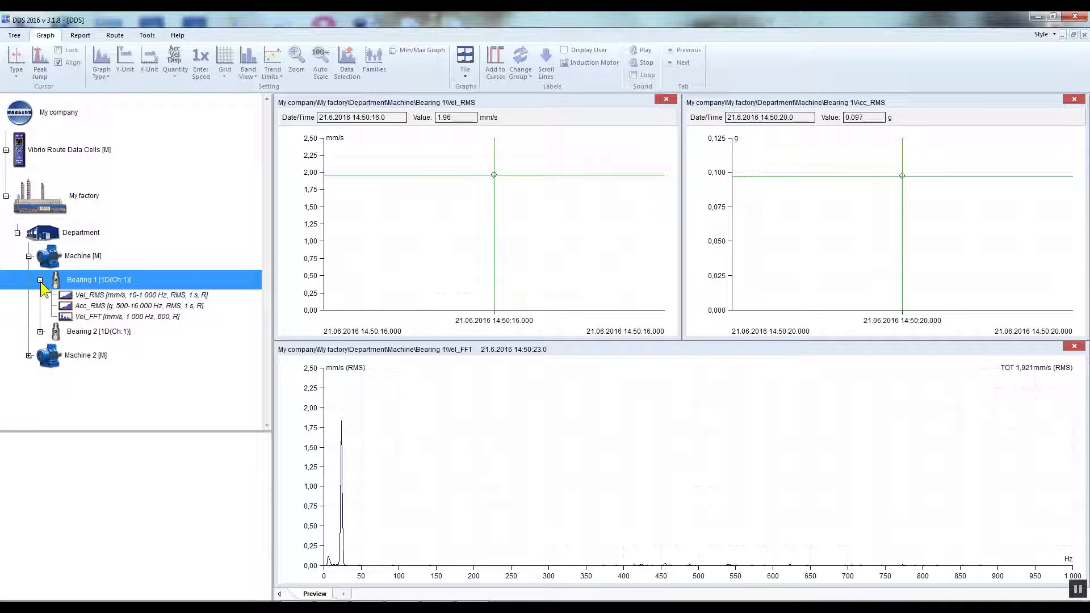
click(91, 298)
click(93, 307)
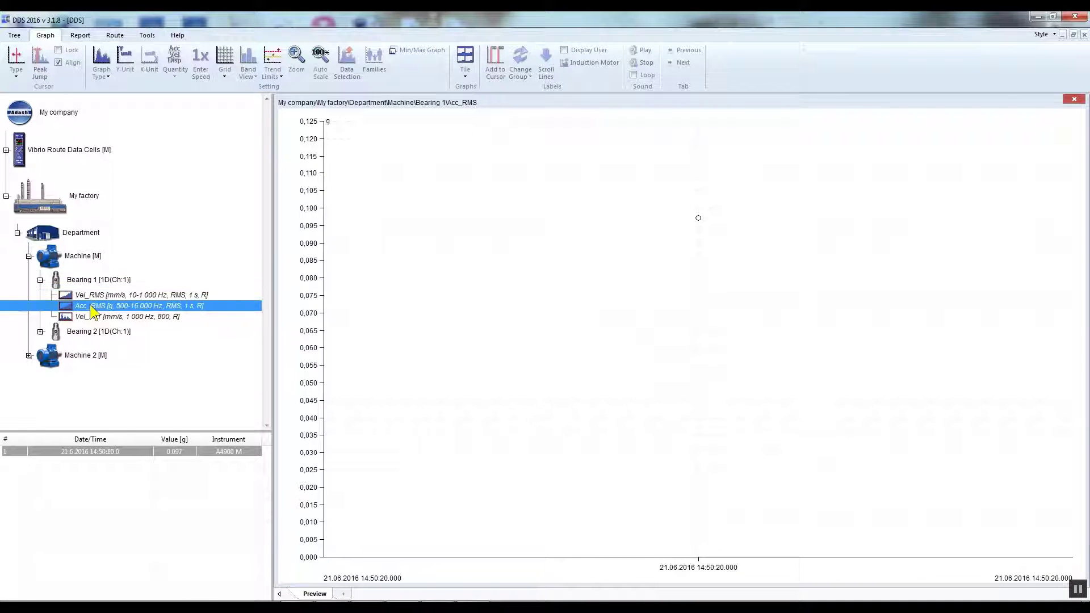
click(91, 317)
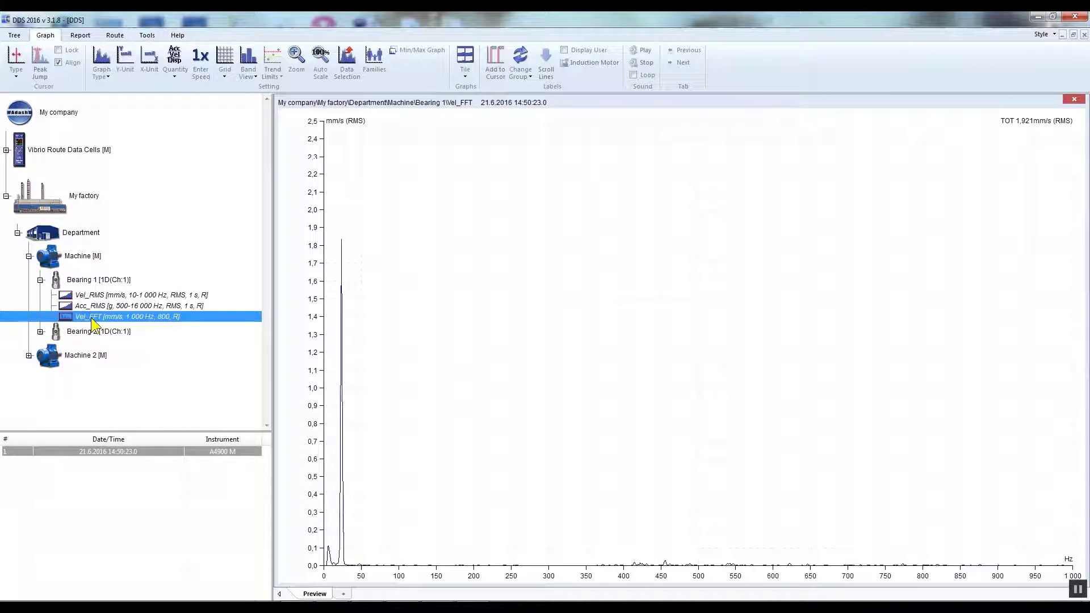
click(85, 281)
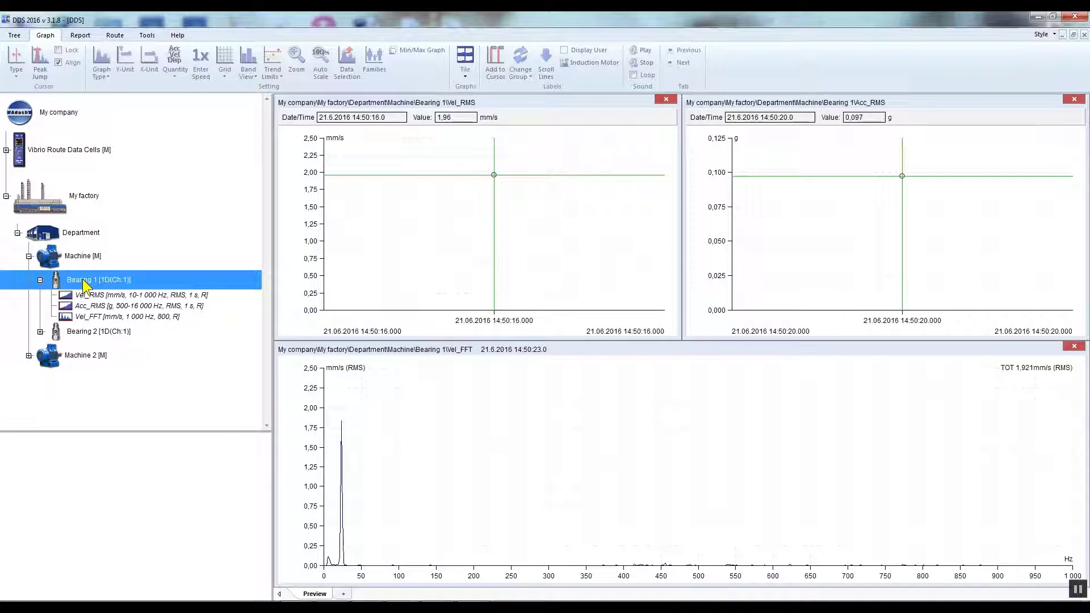